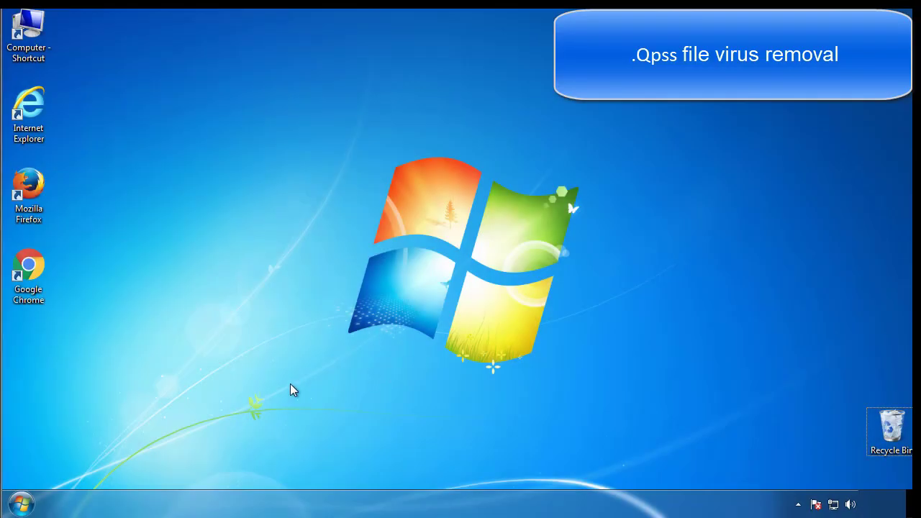
# Enable minimal Safe boot in System Configuration (msconfig), restart the computer, and dismiss the safe mode help window
pyautogui.click(29, 503)
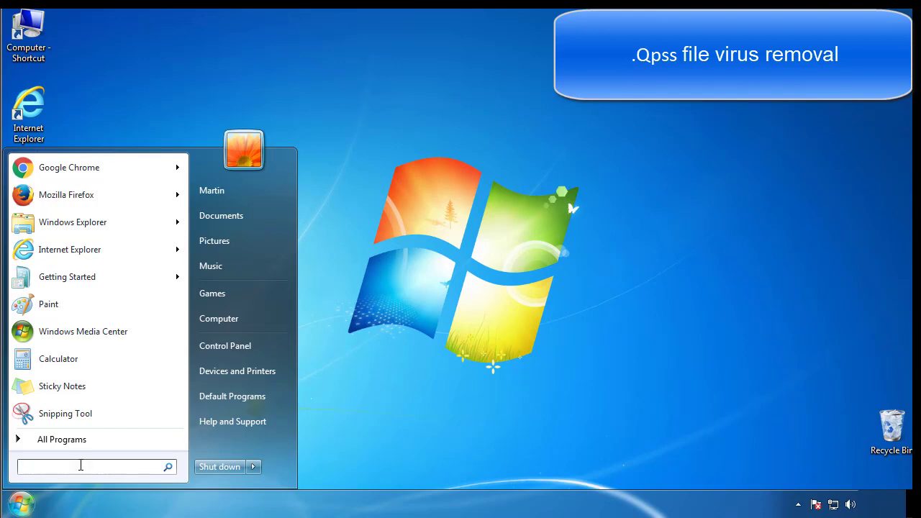
pyautogui.write('msconfig')
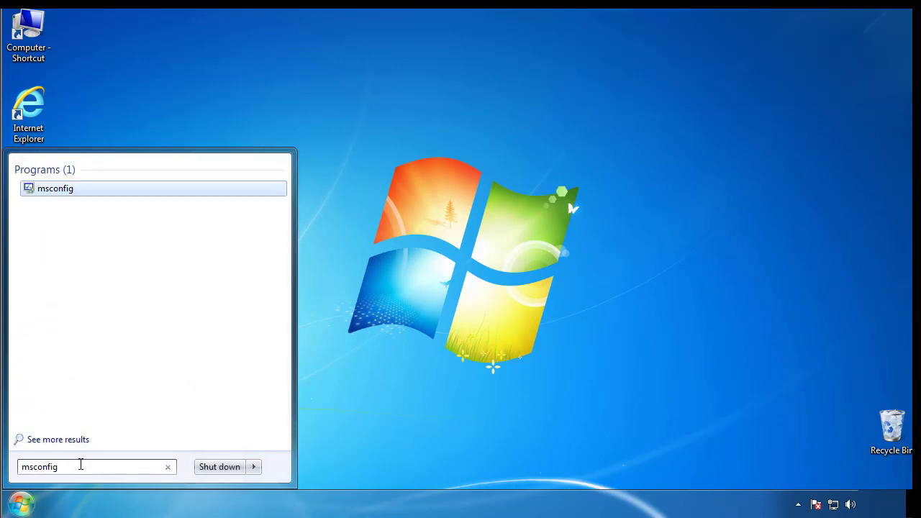
pyautogui.press('Return')
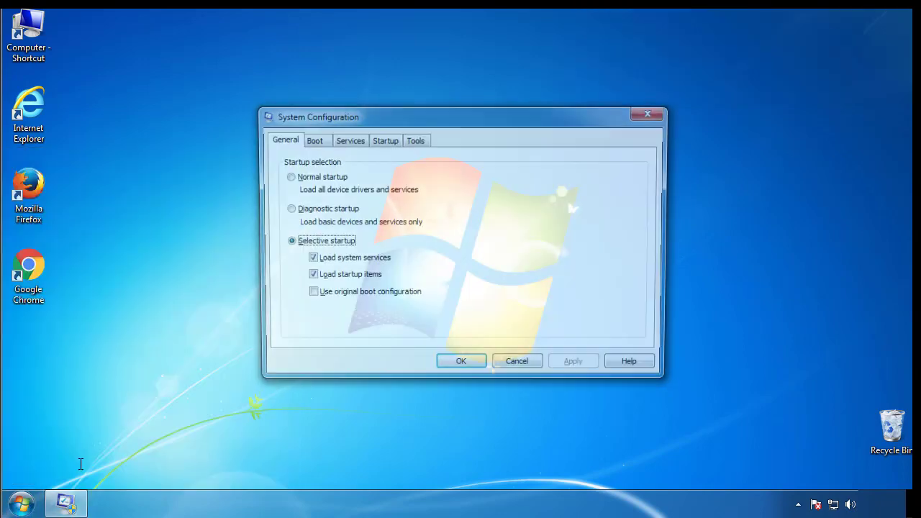
pyautogui.click(312, 141)
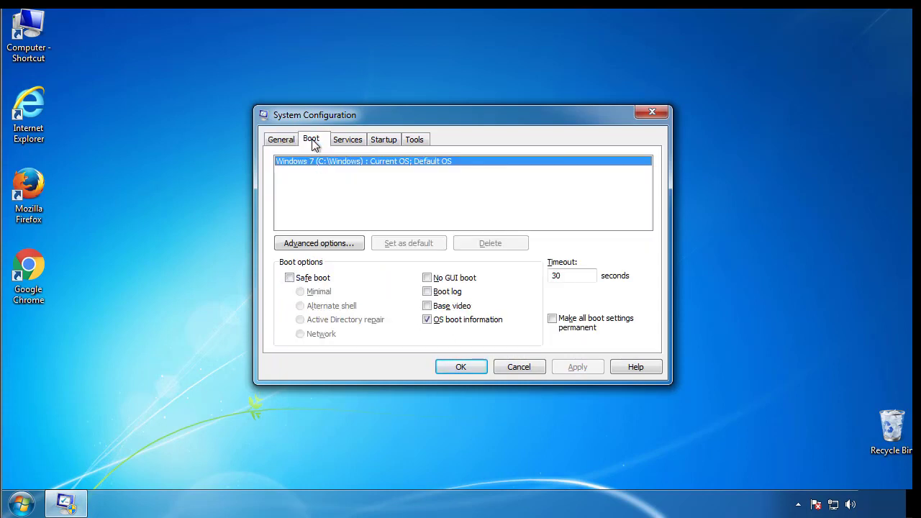
pyautogui.click(289, 278)
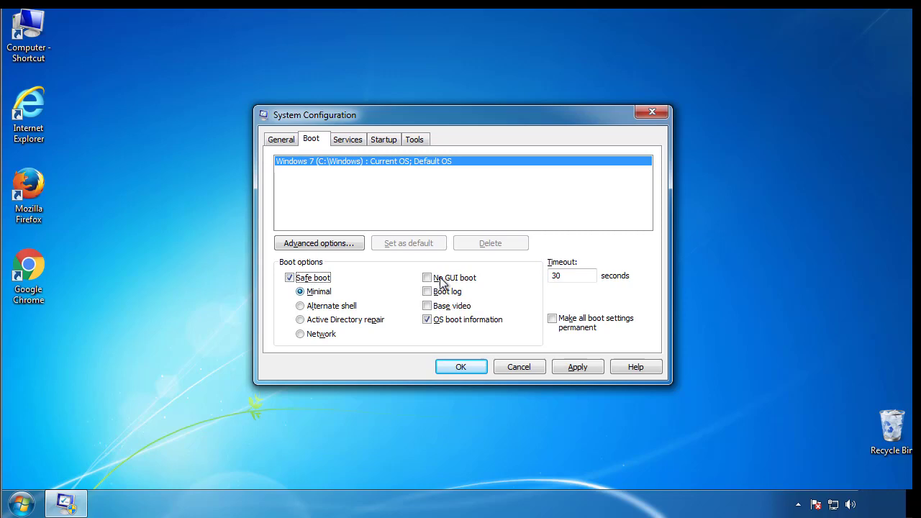
pyautogui.click(474, 372)
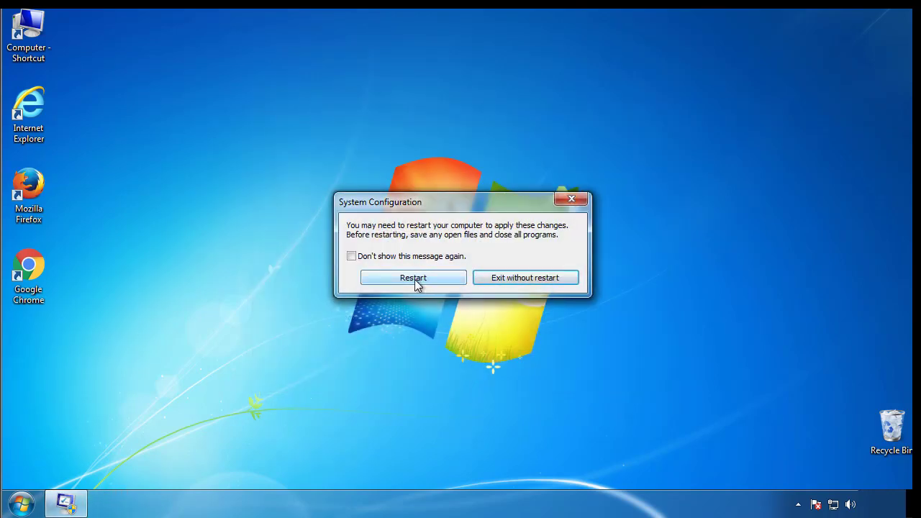
pyautogui.click(416, 282)
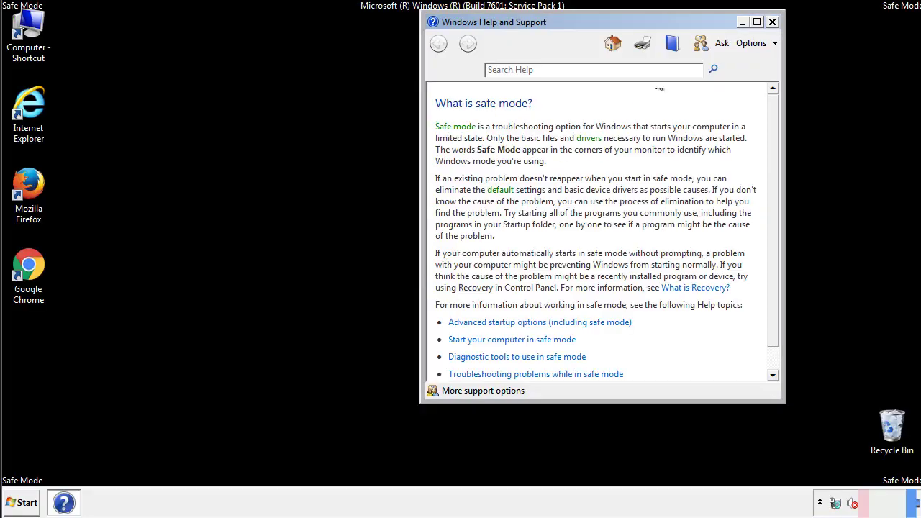
pyautogui.click(771, 23)
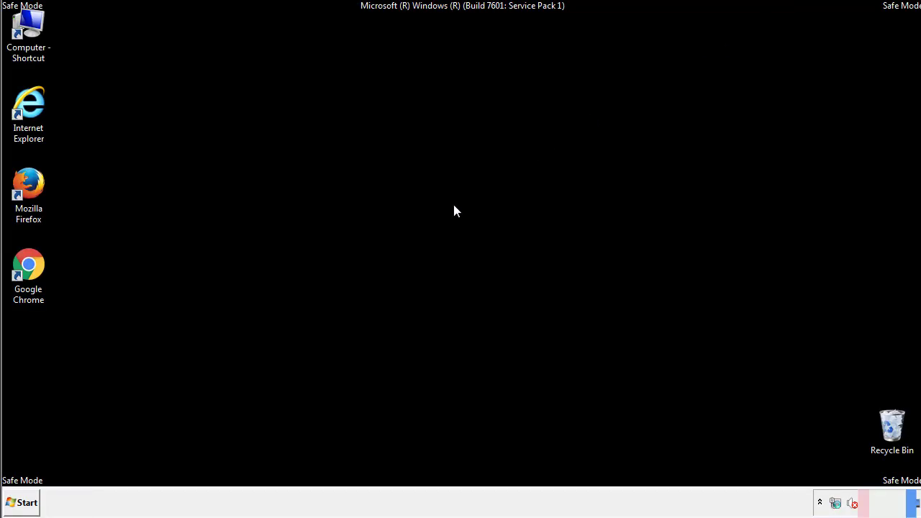
# Set Folder Options in Control Panel to show hidden files, folders, and drives
pyautogui.click(26, 501)
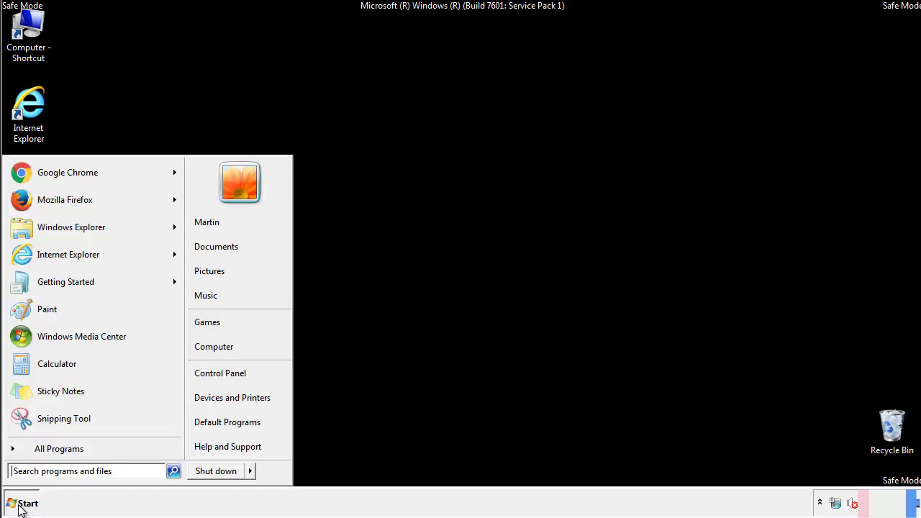
pyautogui.click(230, 373)
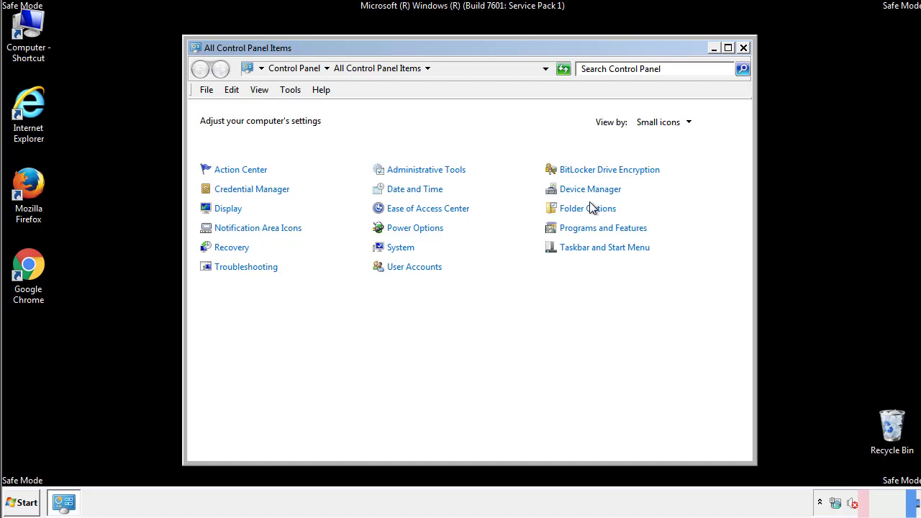
pyautogui.click(589, 209)
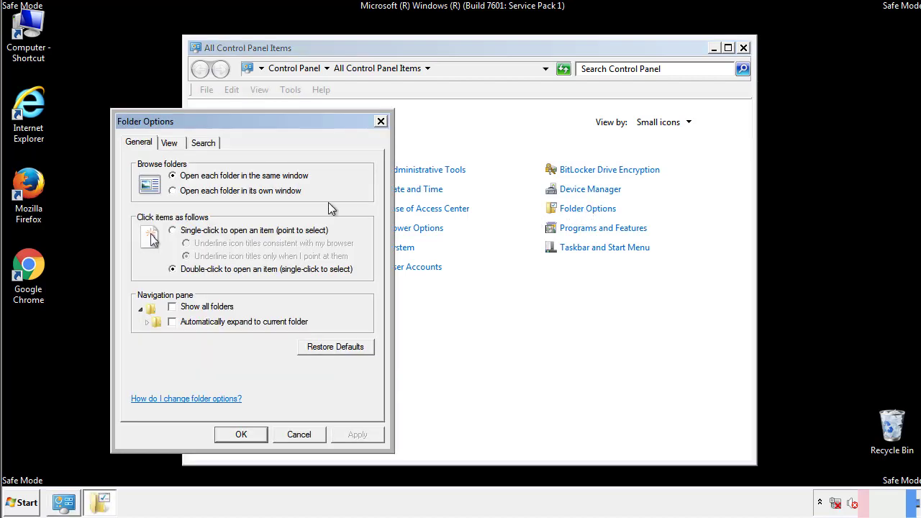
pyautogui.click(170, 144)
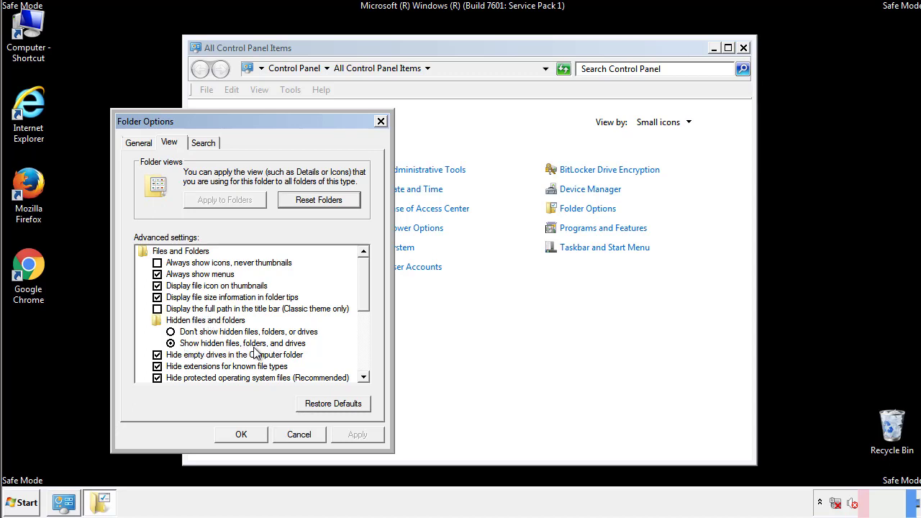
pyautogui.click(248, 433)
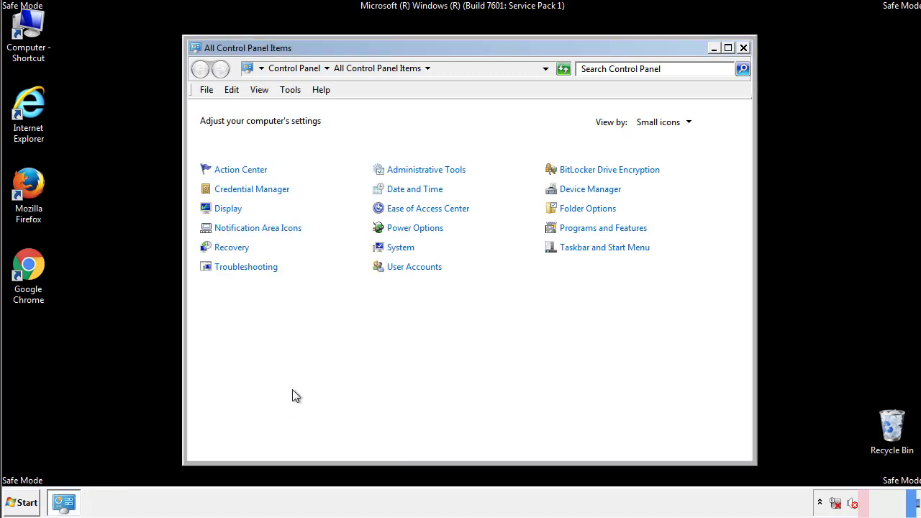
pyautogui.click(743, 48)
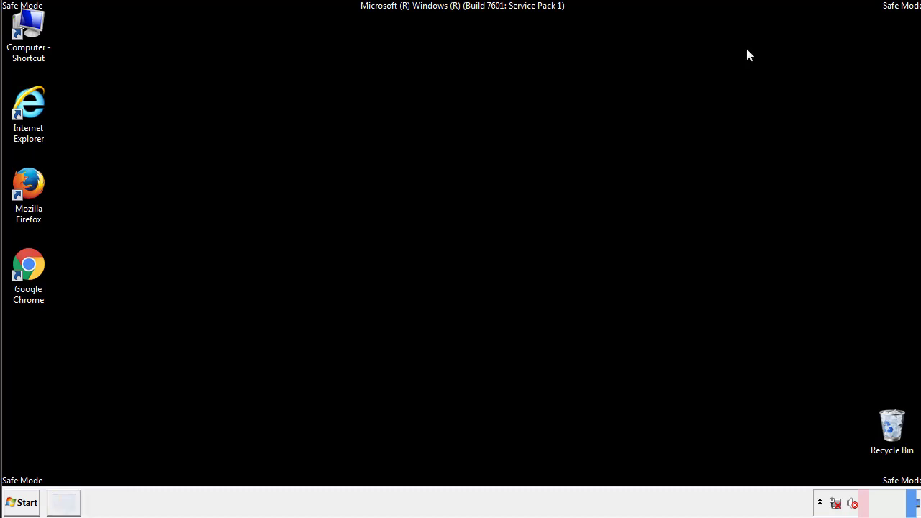
# Browse to the folder C:\Windows\System32\drivers\etc
pyautogui.doubleClick(33, 27)
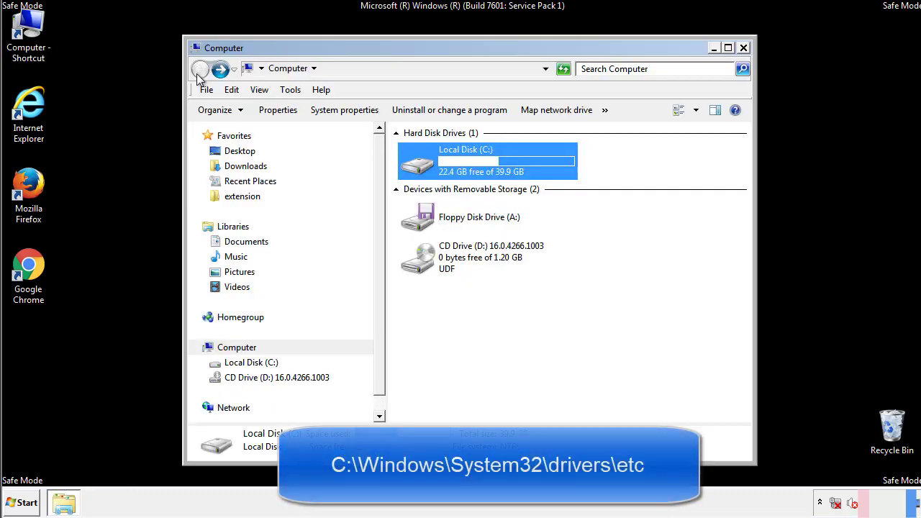
pyautogui.doubleClick(423, 166)
pyautogui.click(419, 265)
pyautogui.doubleClick(421, 264)
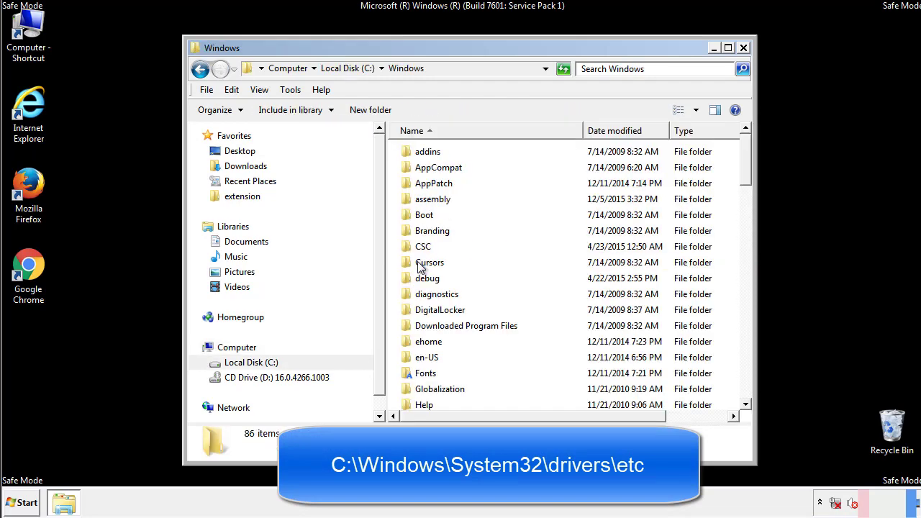
pyautogui.scroll(-2, 424, 324)
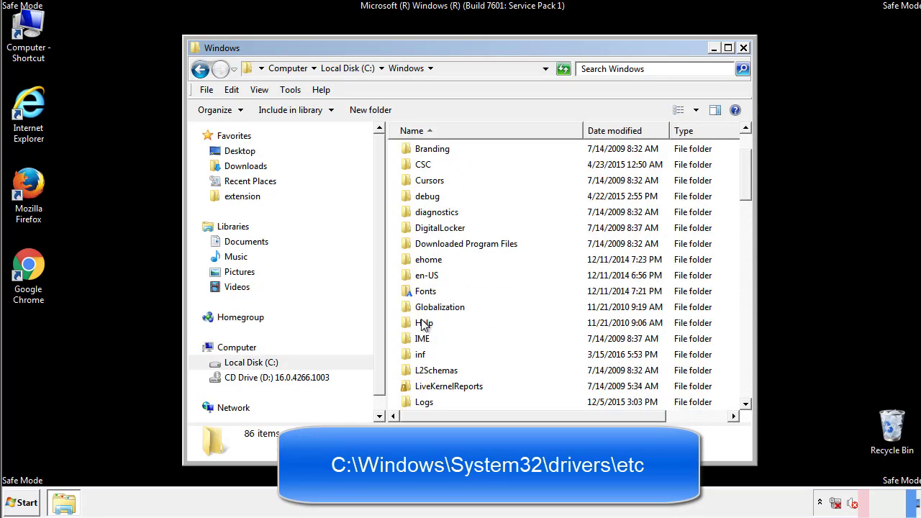
pyautogui.scroll(-7, 424, 324)
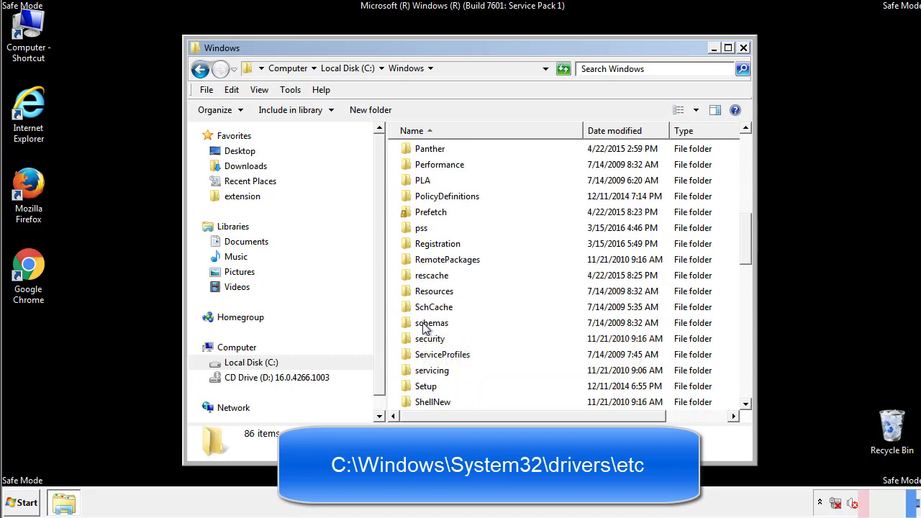
pyautogui.scroll(-2, 423, 327)
pyautogui.doubleClick(435, 372)
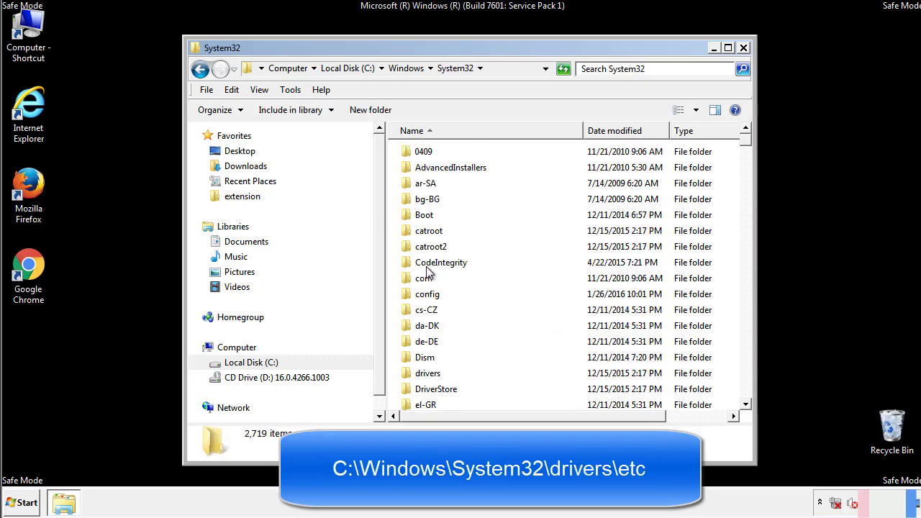
pyautogui.doubleClick(427, 374)
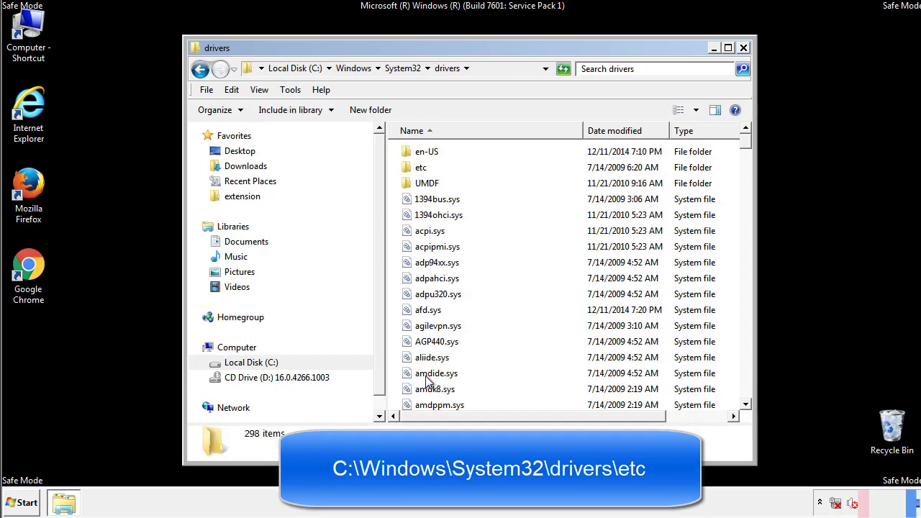
pyautogui.doubleClick(414, 168)
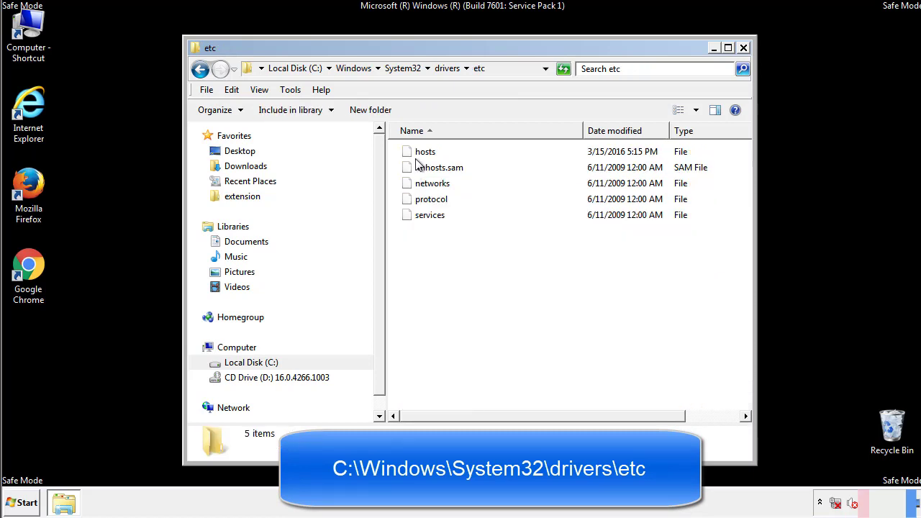
# Open the hosts file with Notepad and bring its window fully into view
pyautogui.doubleClick(417, 153)
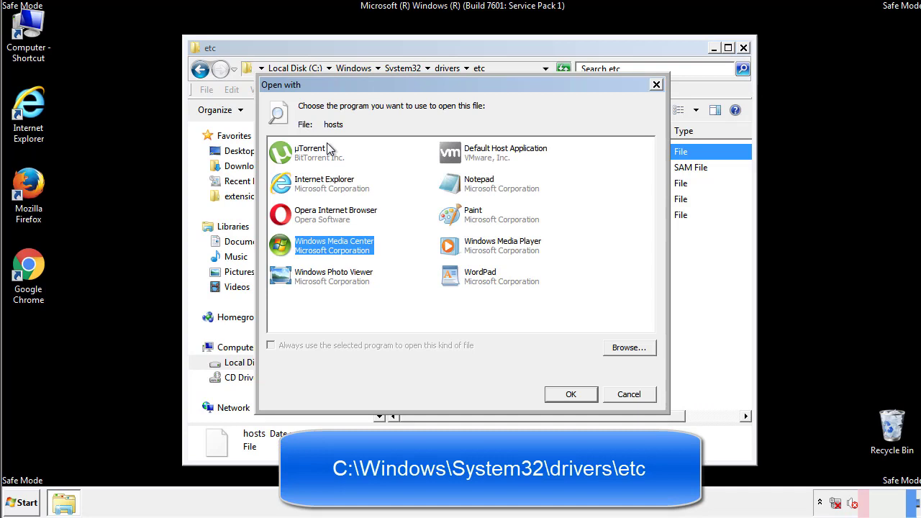
pyautogui.click(467, 186)
pyautogui.click(569, 394)
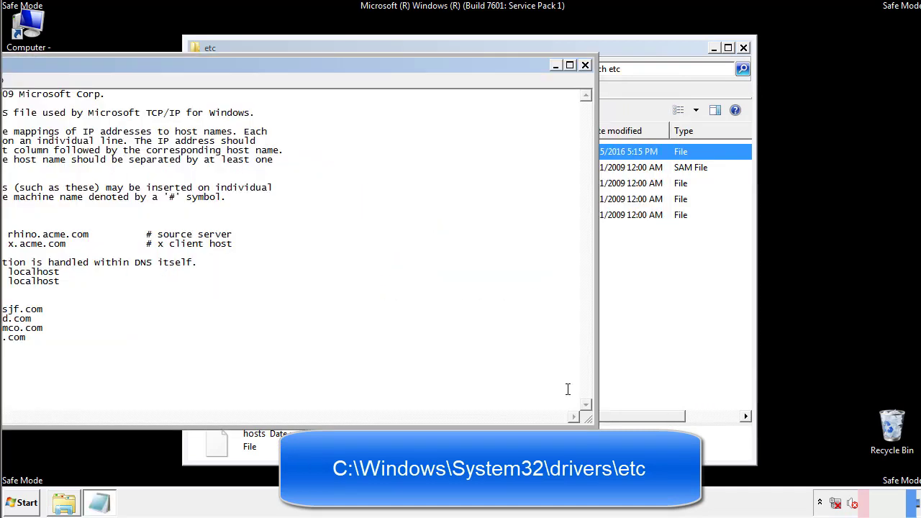
pyautogui.moveTo(377, 65); pyautogui.dragTo(586, 78)
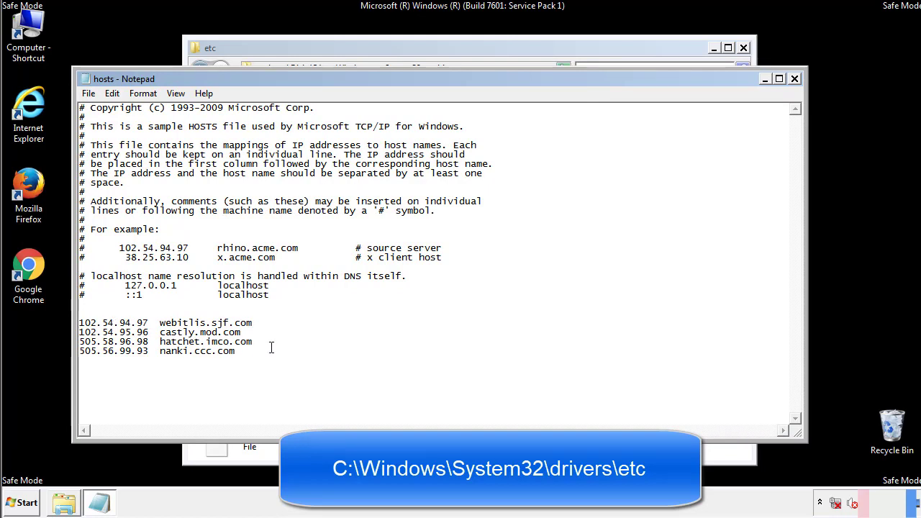
# Delete the four IP address entries below the localhost lines in the hosts file, then save and close it
pyautogui.moveTo(258, 353); pyautogui.dragTo(79, 323)
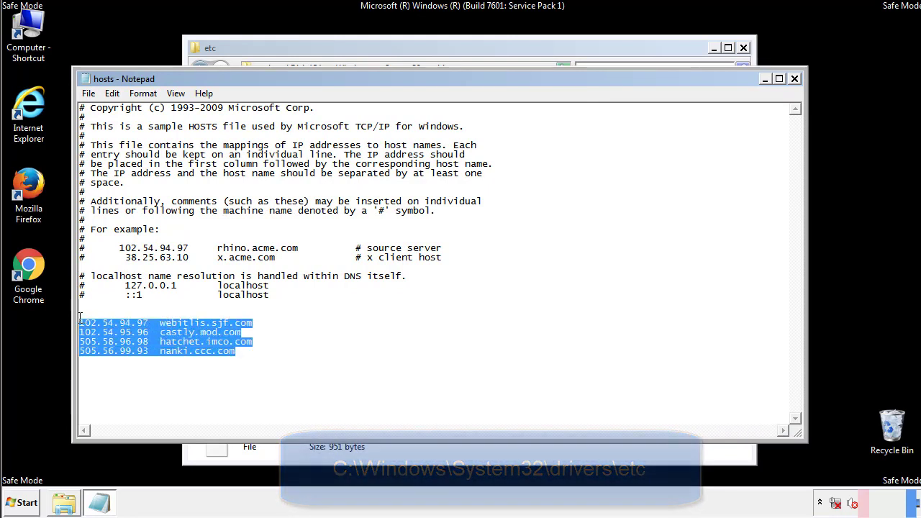
pyautogui.press('Delete')
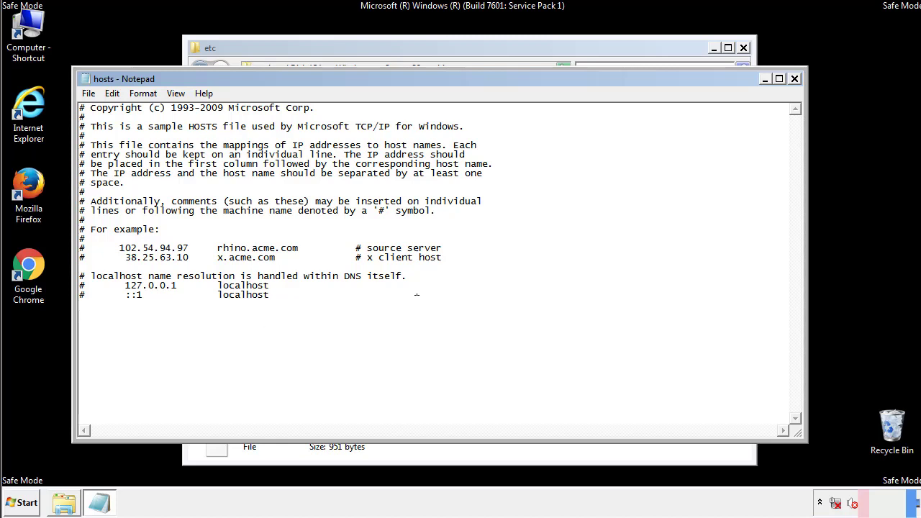
pyautogui.click(794, 80)
pyautogui.click(403, 262)
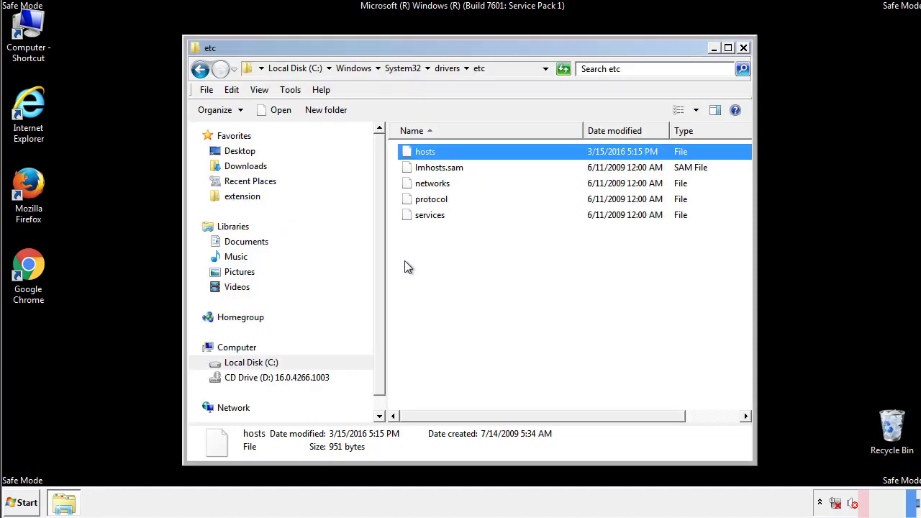
pyautogui.click(743, 48)
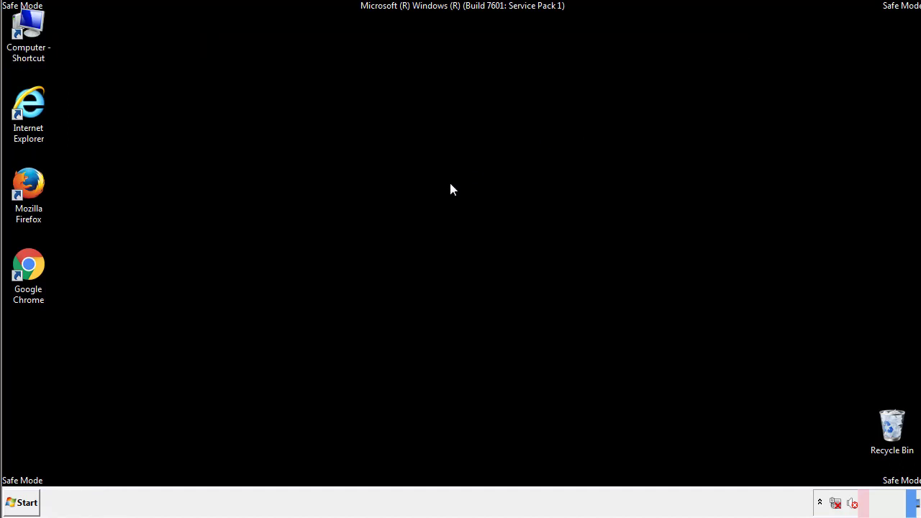
# Open the current user's Startup folder from the list of all programs
pyautogui.click(21, 503)
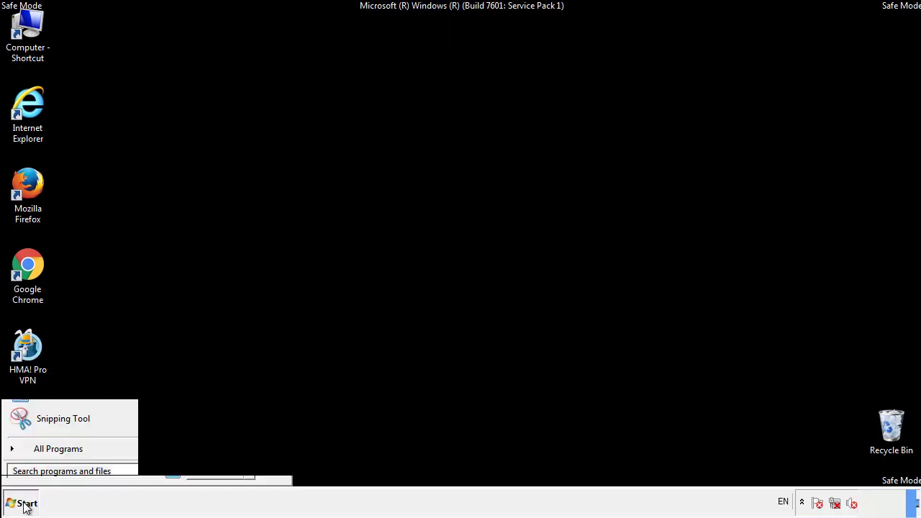
pyautogui.click(41, 453)
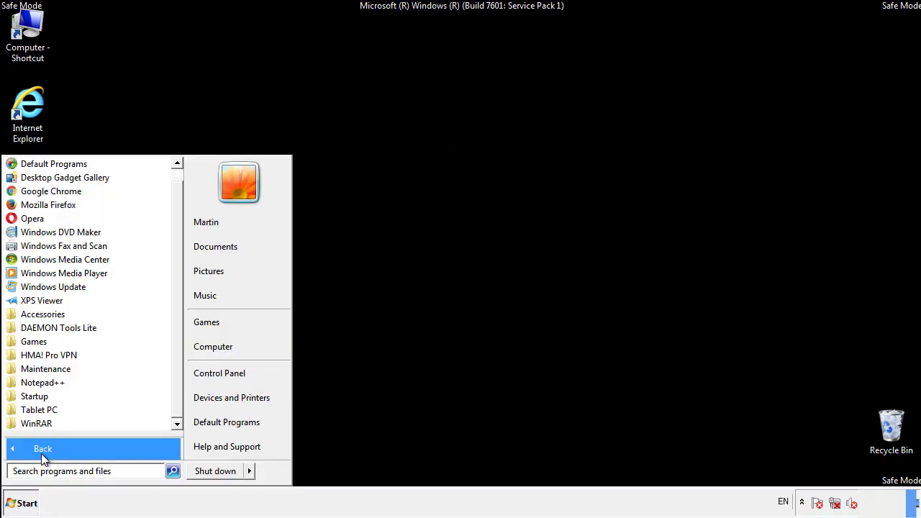
pyautogui.rightClick(36, 394)
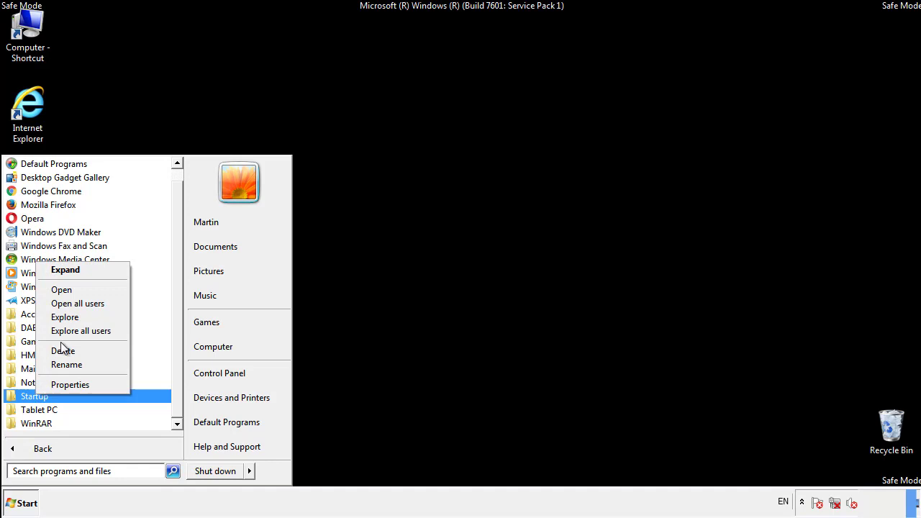
pyautogui.click(70, 290)
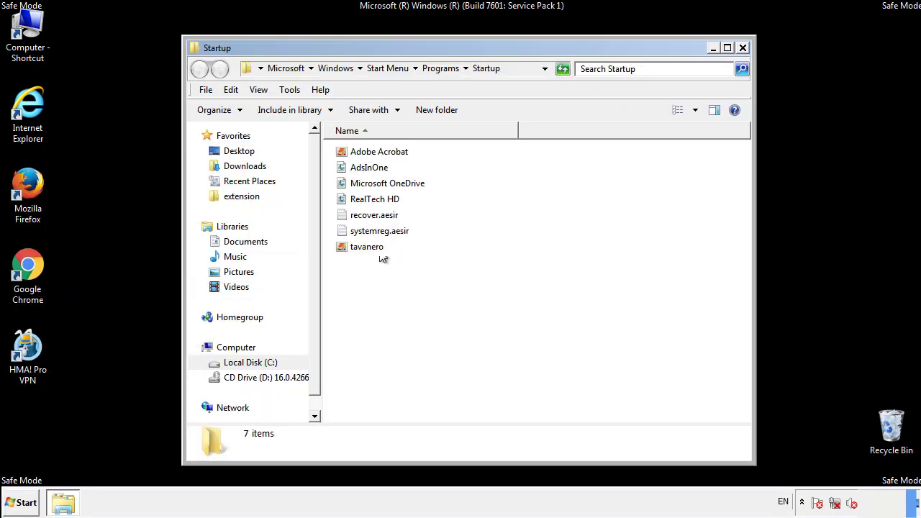
# Delete AdsInOne, recover.aesir, systemreg.aesir and tavanero from the Startup folder, then close the folder
pyautogui.click(374, 168)
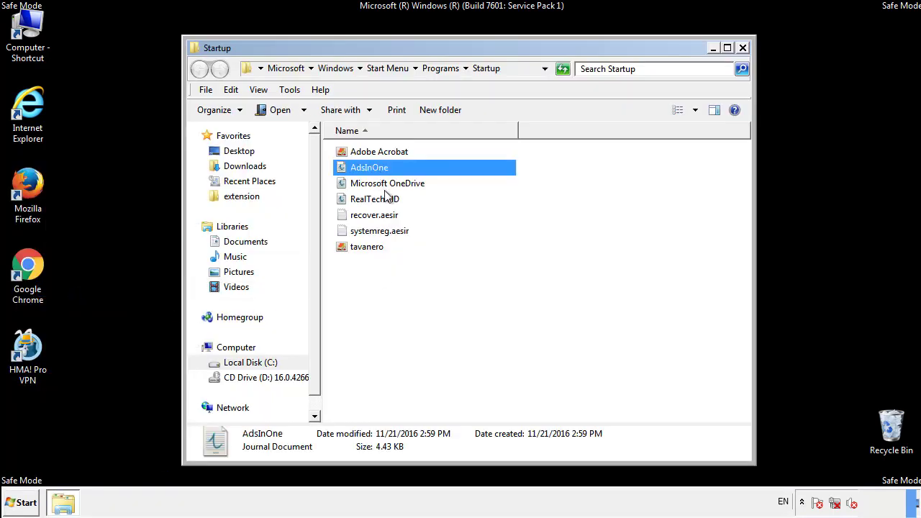
pyautogui.keyDown('ctrl'); pyautogui.click(373, 215); pyautogui.keyUp('ctrl')
pyautogui.keyDown('ctrl'); pyautogui.click(380, 231); pyautogui.keyUp('ctrl')
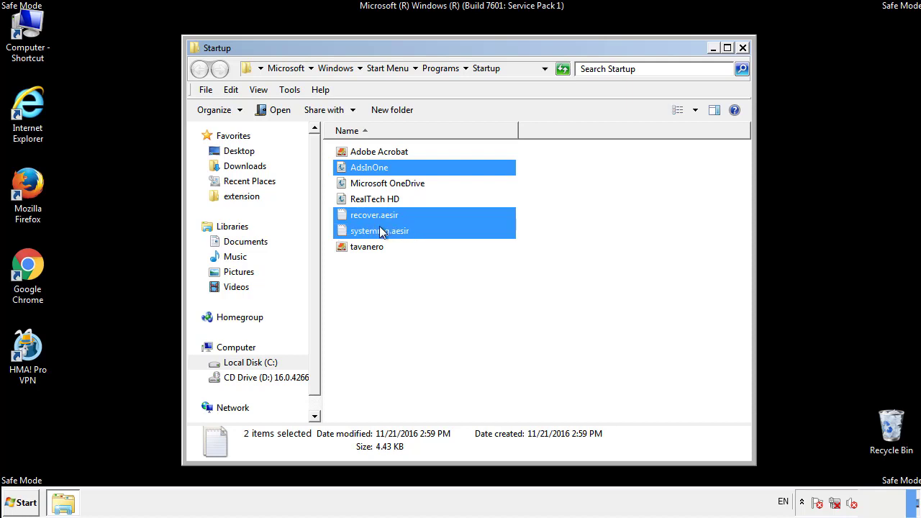
pyautogui.keyDown('ctrl'); pyautogui.click(367, 247); pyautogui.keyUp('ctrl')
pyautogui.rightClick(364, 247)
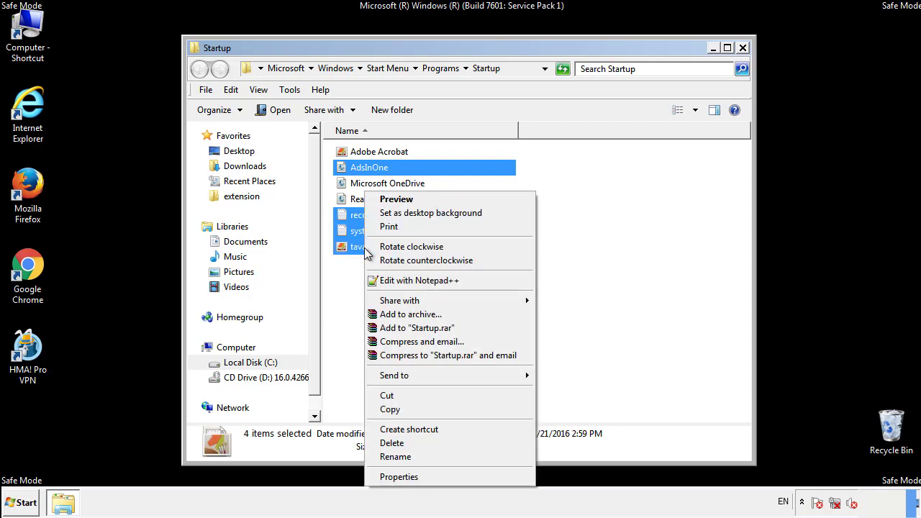
pyautogui.click(391, 442)
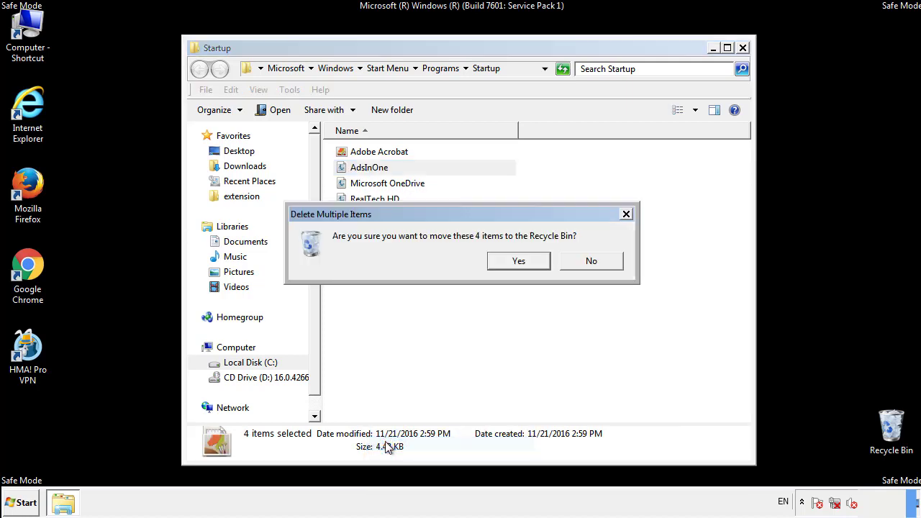
pyautogui.click(505, 262)
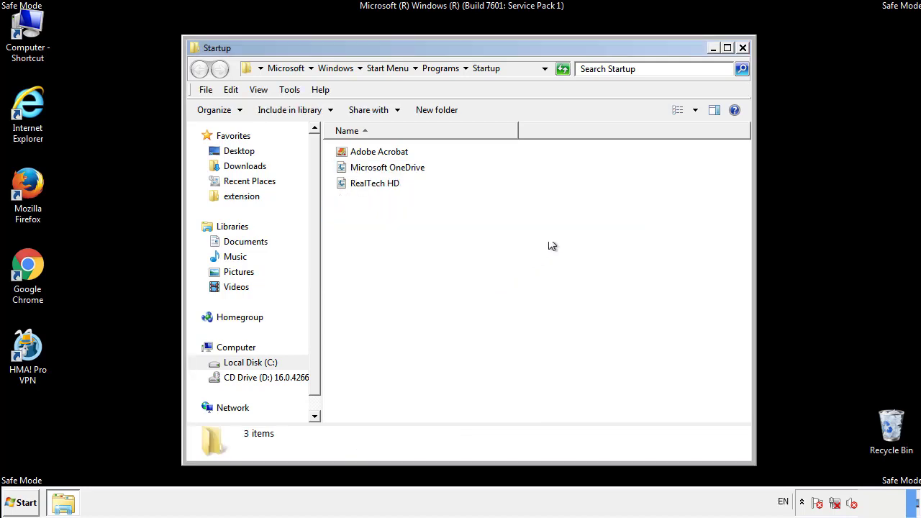
pyautogui.click(744, 50)
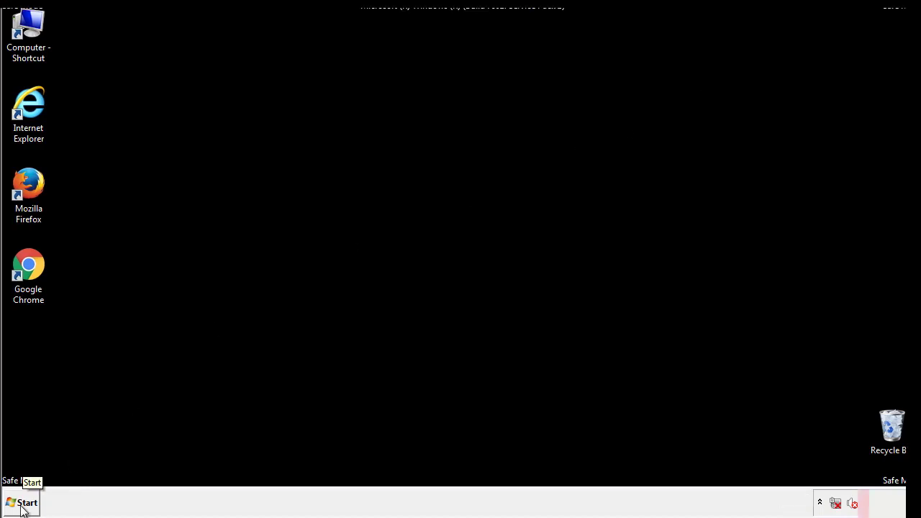
# Launch the Registry Editor by running regedit
pyautogui.click(22, 507)
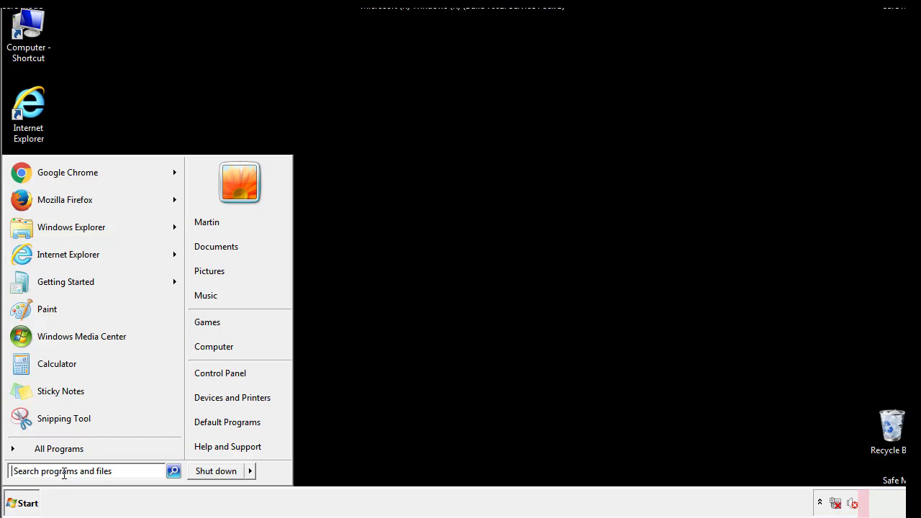
pyautogui.write('reged')
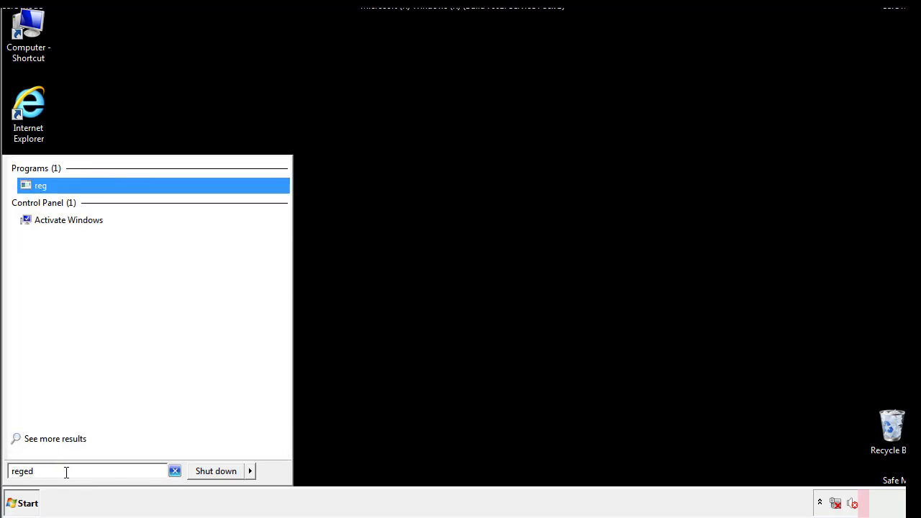
pyautogui.write('it')
pyautogui.press('Return')
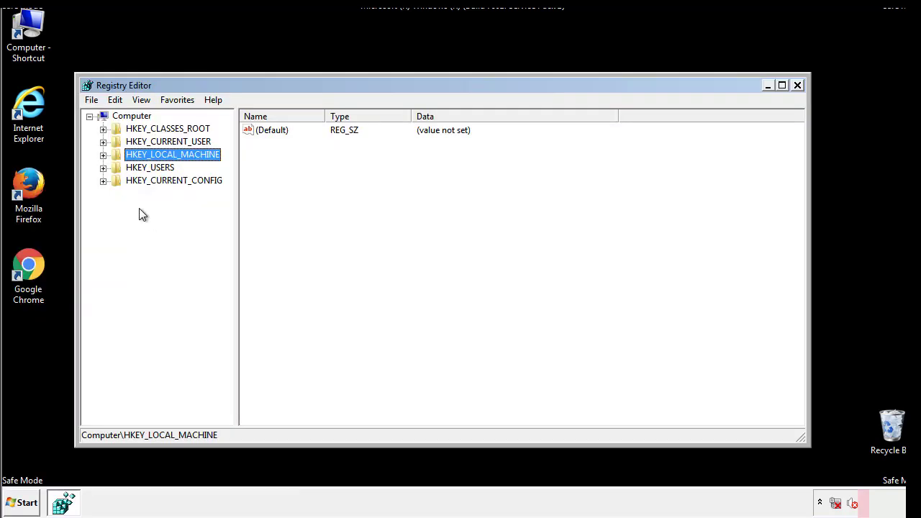
# Browse to the registry key HKEY_LOCAL_MACHINE\SOFTWARE\Microsoft\Windows\CurrentVersion\Run
pyautogui.click(103, 154)
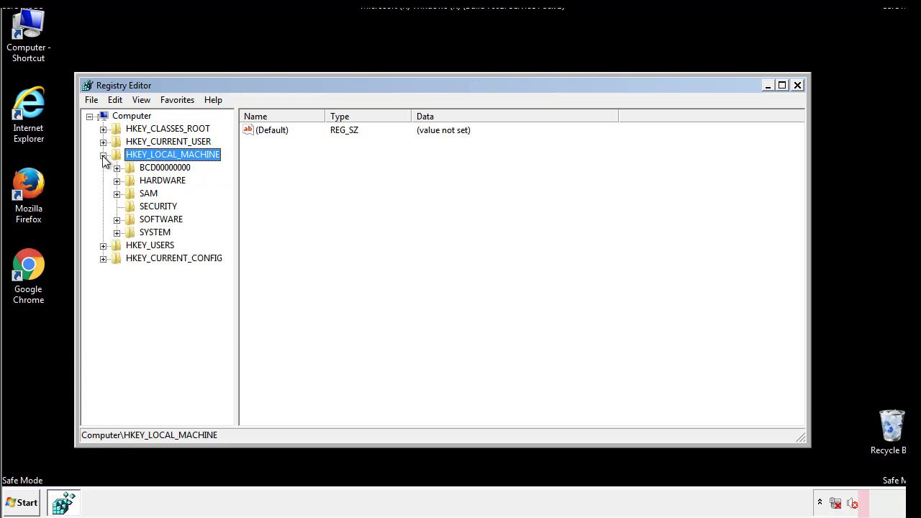
pyautogui.click(117, 220)
pyautogui.scroll(-1, 227, 228)
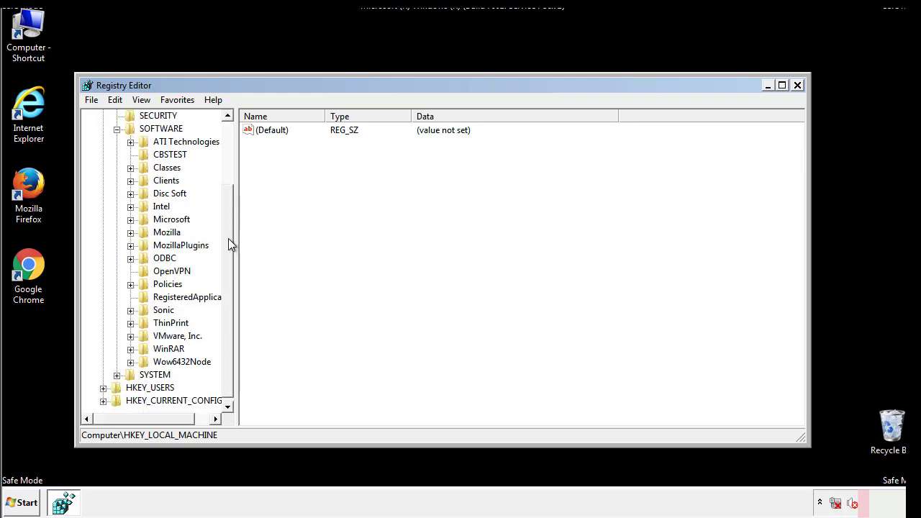
pyautogui.click(130, 219)
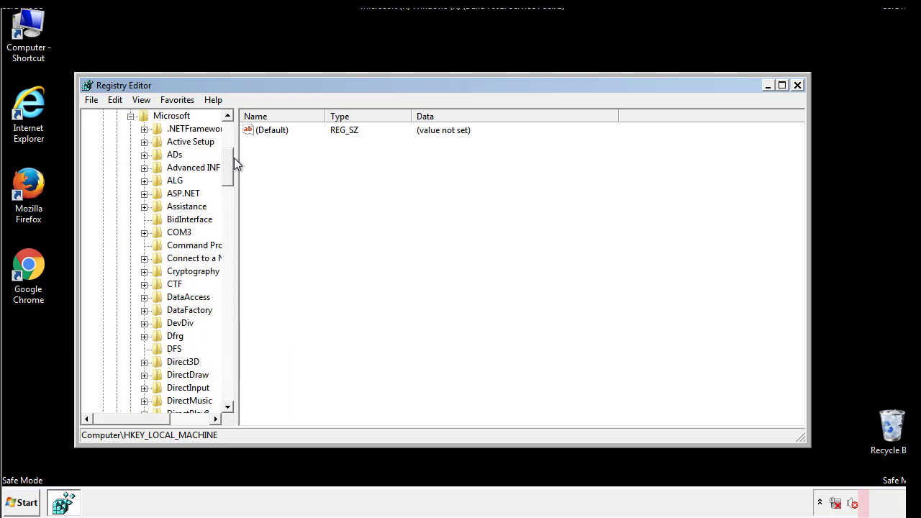
pyautogui.moveTo(228, 179); pyautogui.dragTo(229, 370)
pyautogui.click(144, 220)
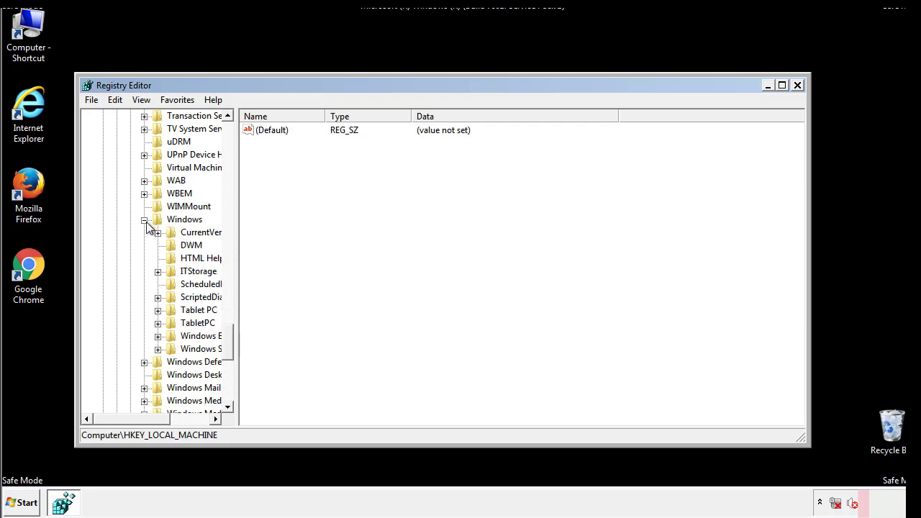
pyautogui.moveTo(127, 419); pyautogui.dragTo(147, 422)
pyautogui.click(118, 232)
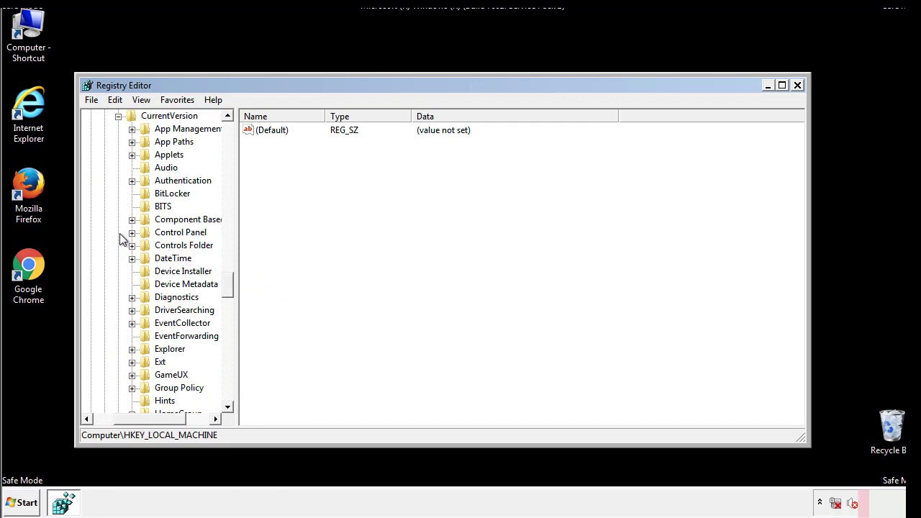
pyautogui.moveTo(234, 284); pyautogui.dragTo(229, 334)
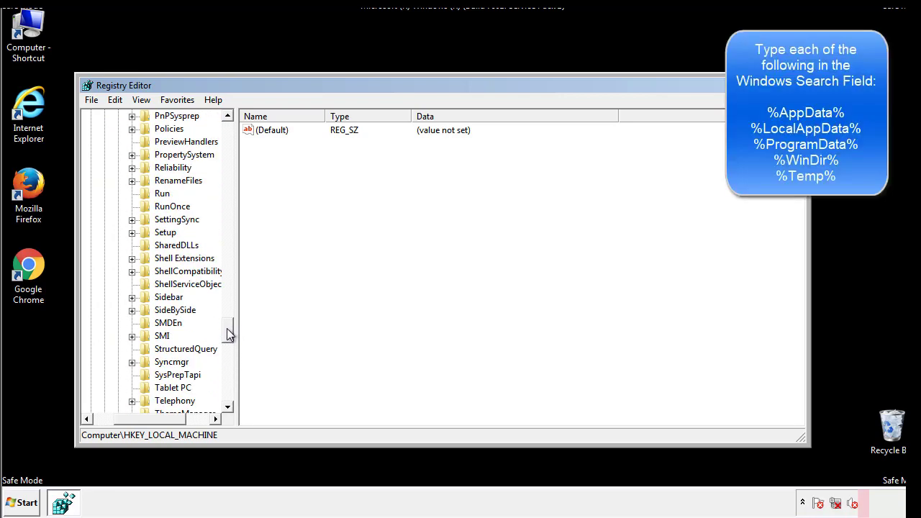
pyautogui.click(153, 195)
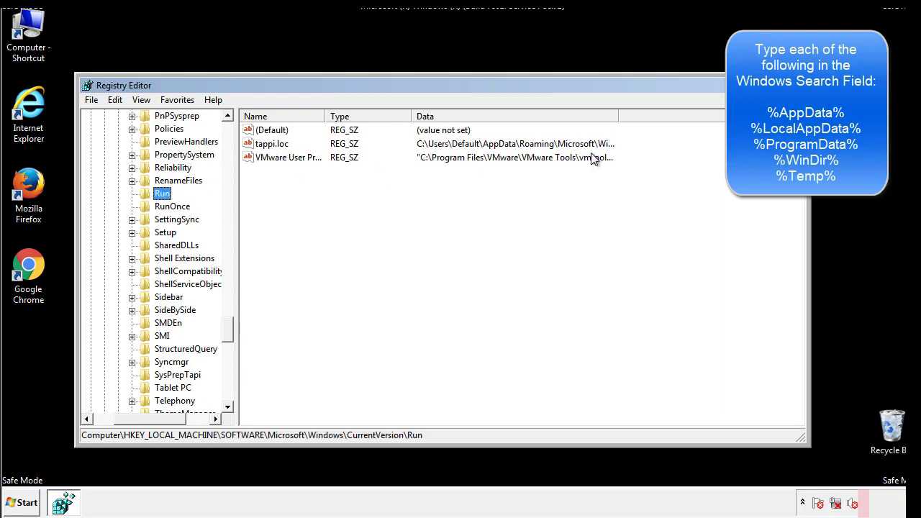
# Delete the tappi.loc value from the local machine's Run key
pyautogui.click(274, 150)
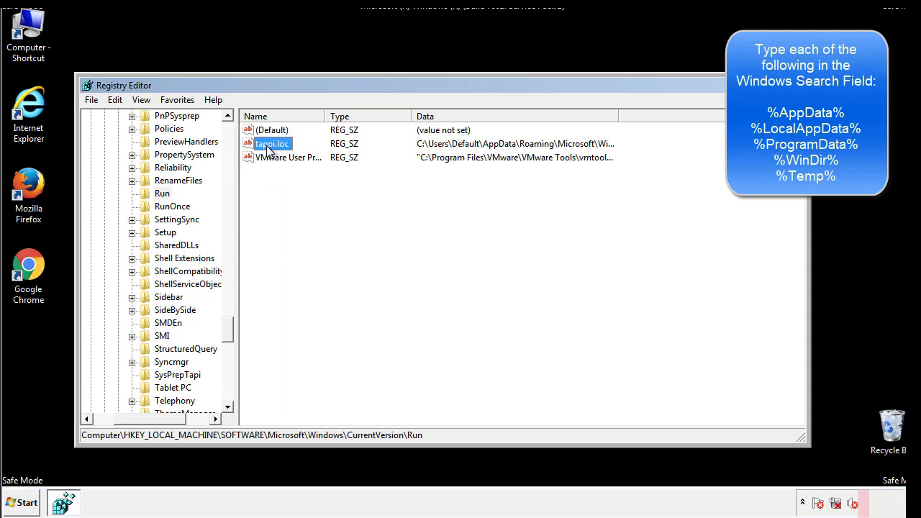
pyautogui.rightClick(267, 147)
pyautogui.click(287, 188)
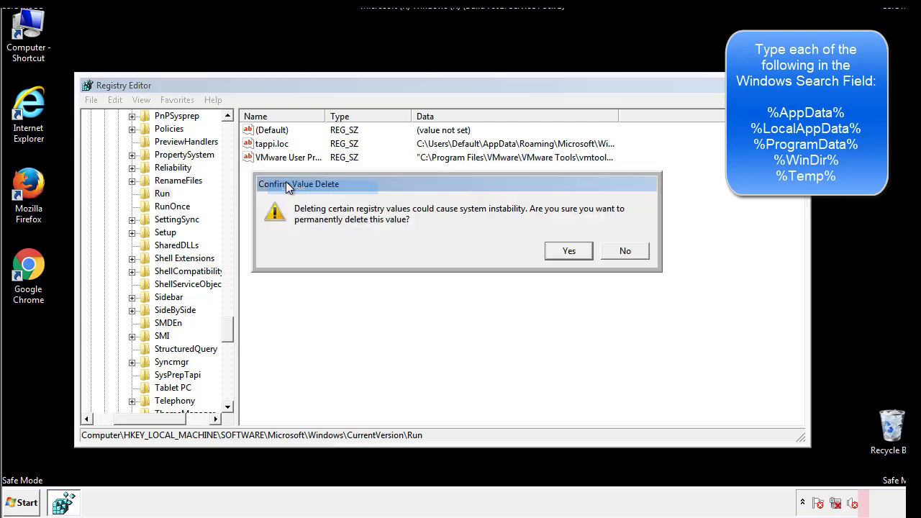
pyautogui.click(560, 253)
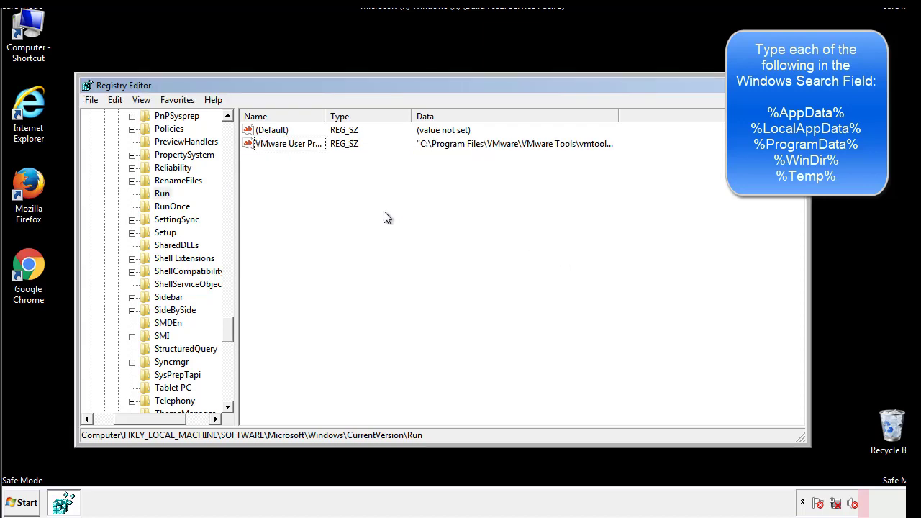
# Collapse the HKEY_LOCAL_MACHINE branch of the registry tree
pyautogui.moveTo(228, 327); pyautogui.dragTo(228, 394)
pyautogui.moveTo(174, 418); pyautogui.dragTo(111, 428)
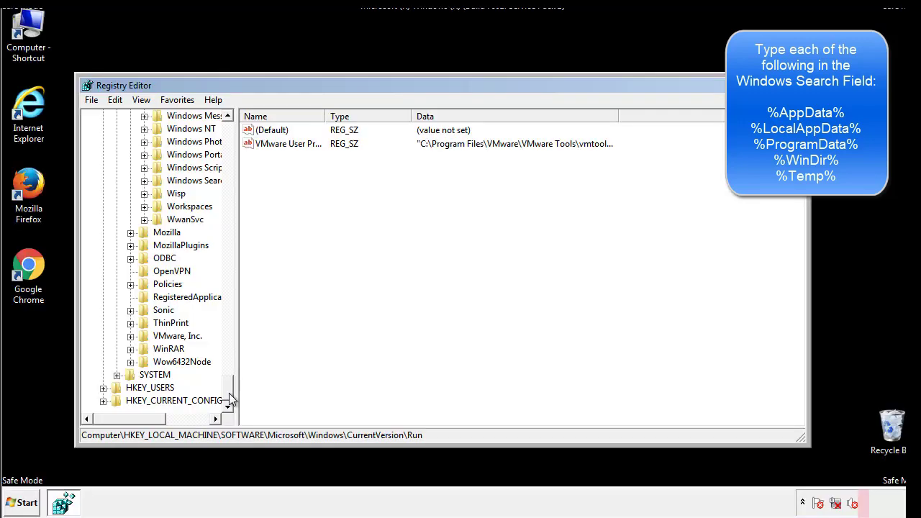
pyautogui.moveTo(231, 401); pyautogui.dragTo(234, 140)
pyautogui.click(103, 155)
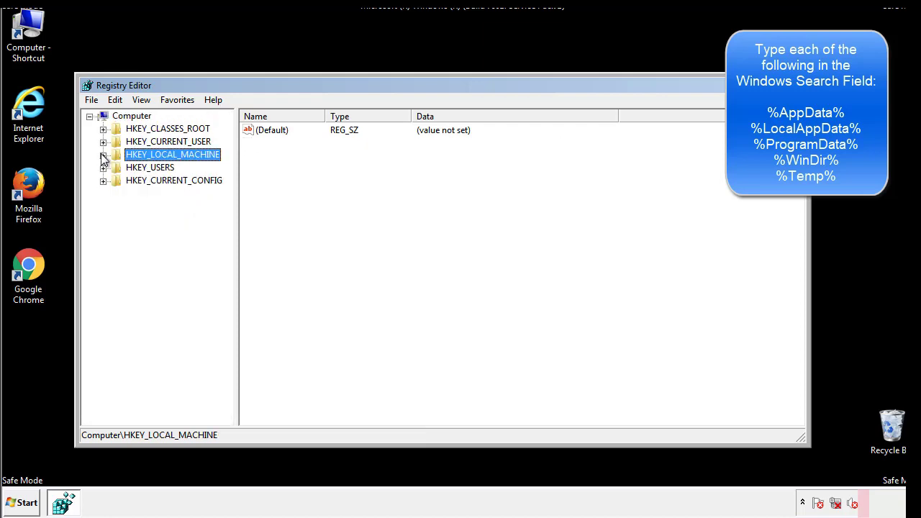
# Check the values in HKEY_CURRENT_USER\Software\Microsoft\Windows\CurrentVersion\Run for suspicious entries
pyautogui.click(103, 141)
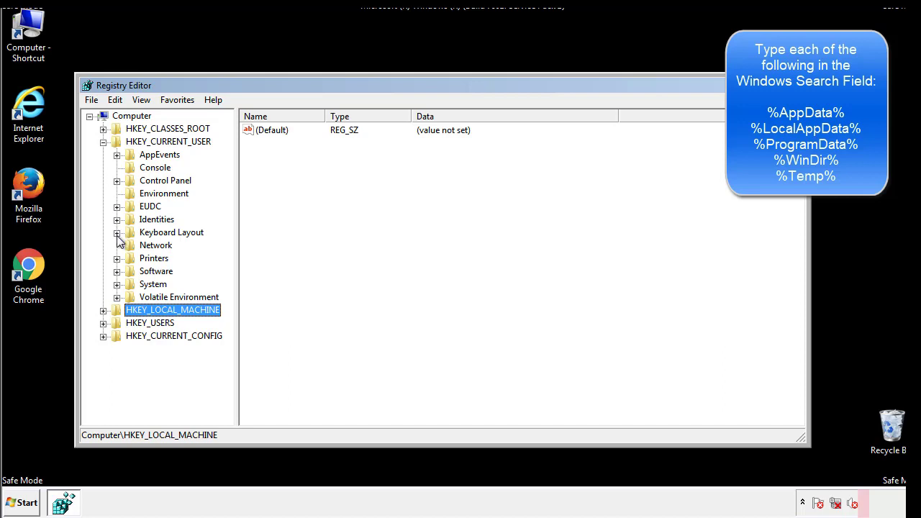
pyautogui.click(116, 272)
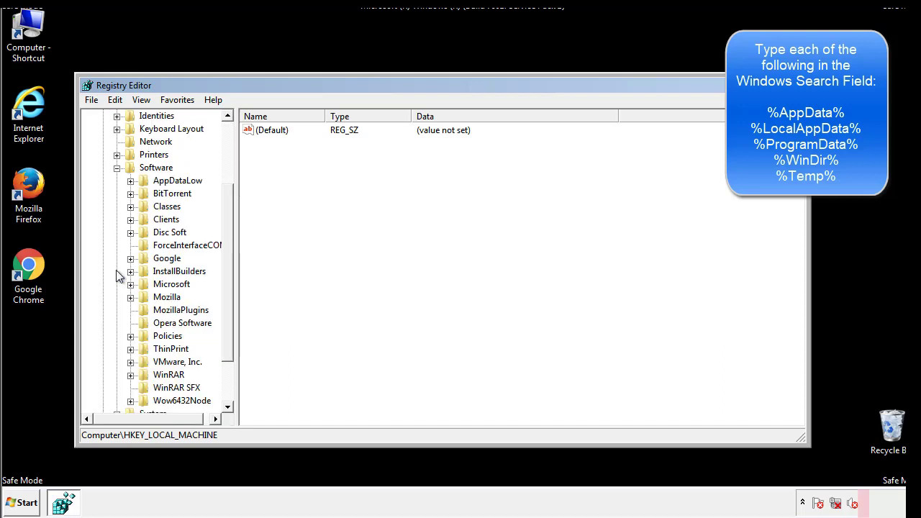
pyautogui.moveTo(225, 262); pyautogui.dragTo(226, 274)
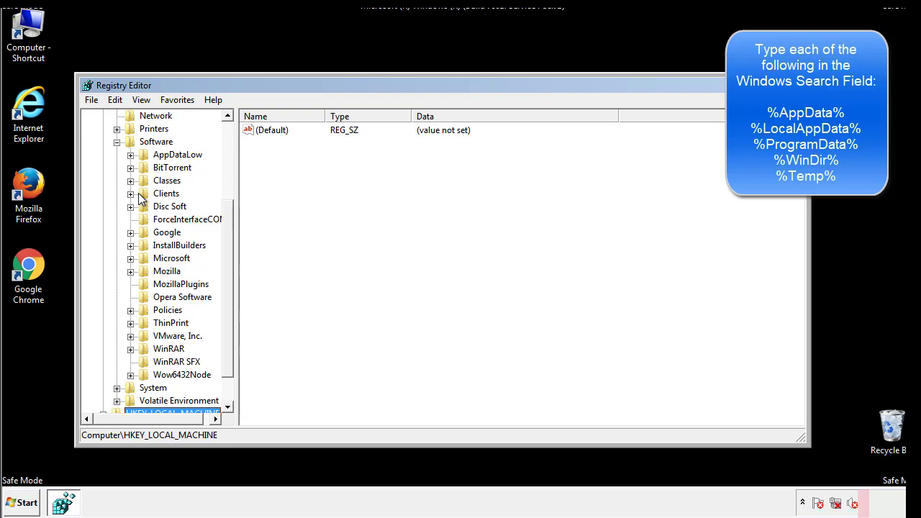
pyautogui.click(130, 259)
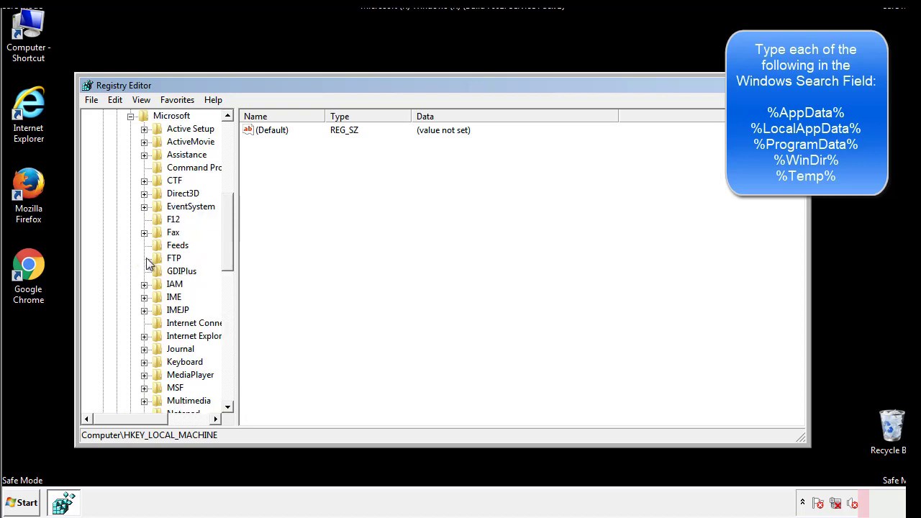
pyautogui.moveTo(226, 210); pyautogui.dragTo(226, 299)
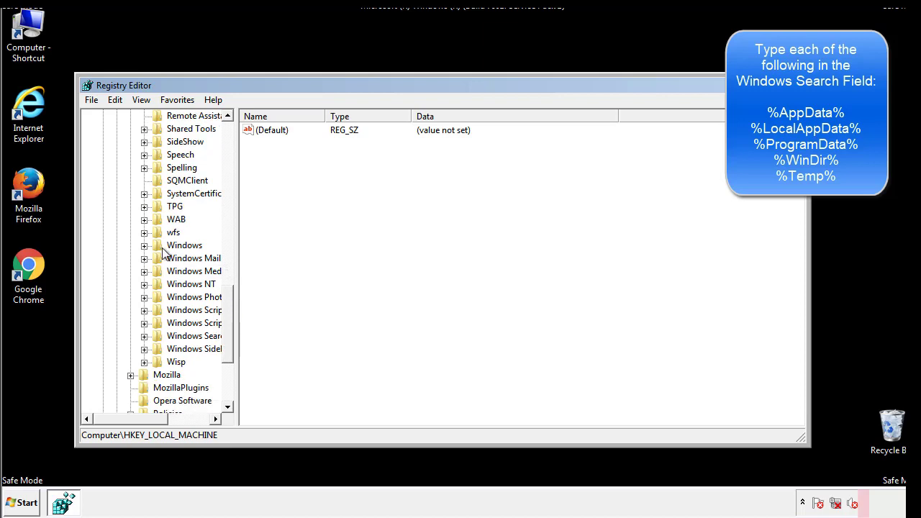
pyautogui.click(144, 245)
pyautogui.click(158, 259)
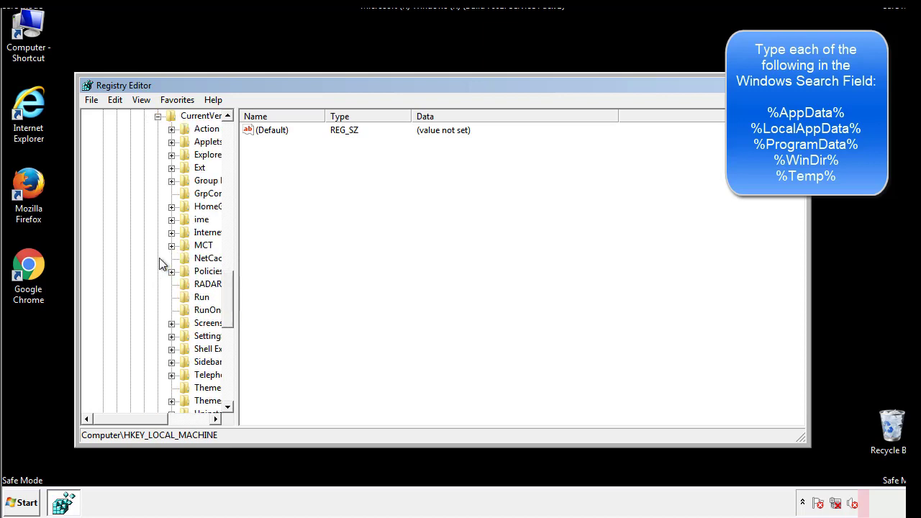
pyautogui.moveTo(141, 426); pyautogui.dragTo(162, 422)
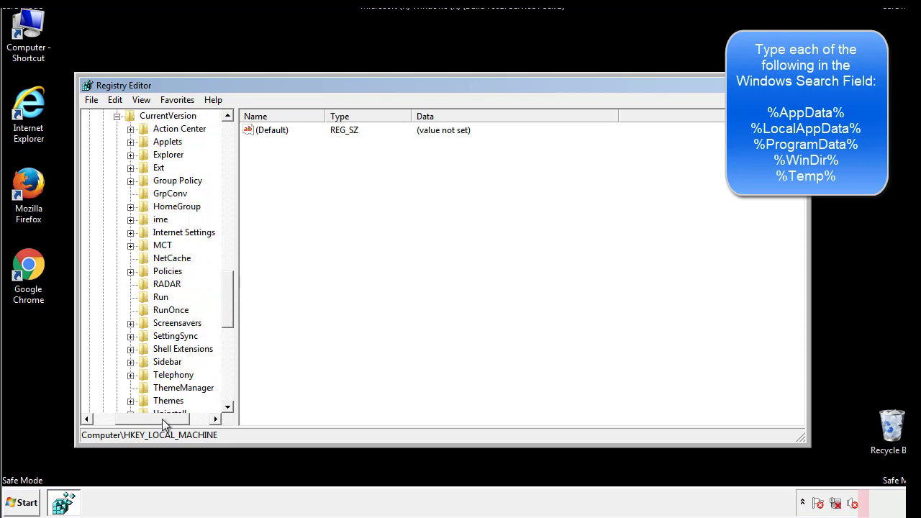
pyautogui.click(158, 297)
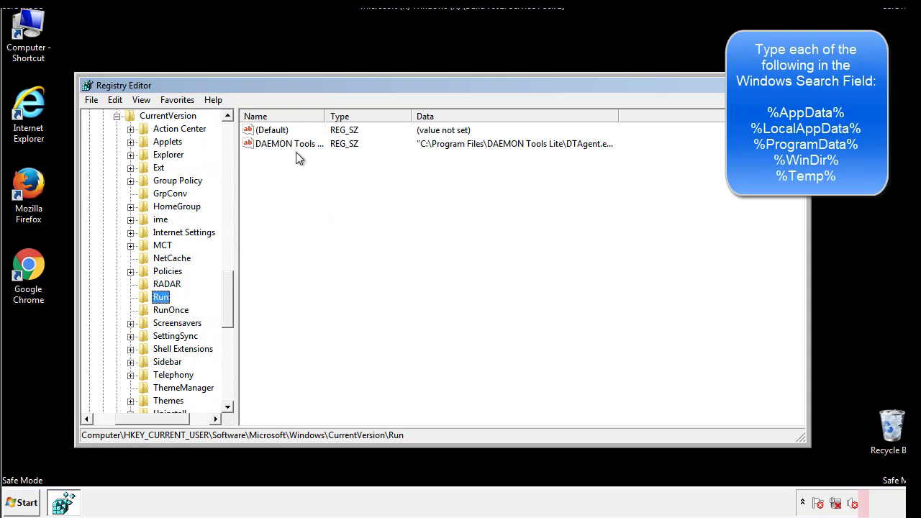
pyautogui.click(403, 170)
# Collapse the Windows key under HKEY_CURRENT_USER\Software\Microsoft and return to the start of the registry tree
pyautogui.moveTo(152, 416); pyautogui.dragTo(135, 418)
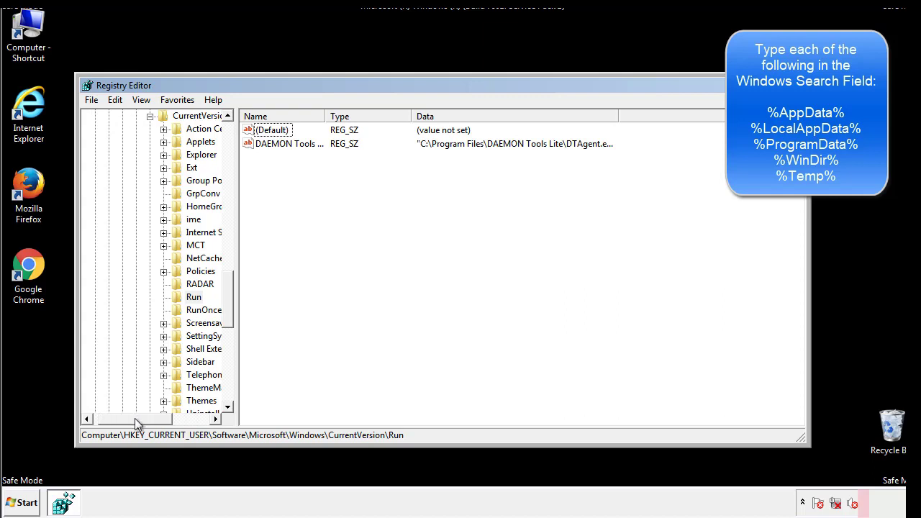
pyautogui.moveTo(233, 312); pyautogui.dragTo(227, 300)
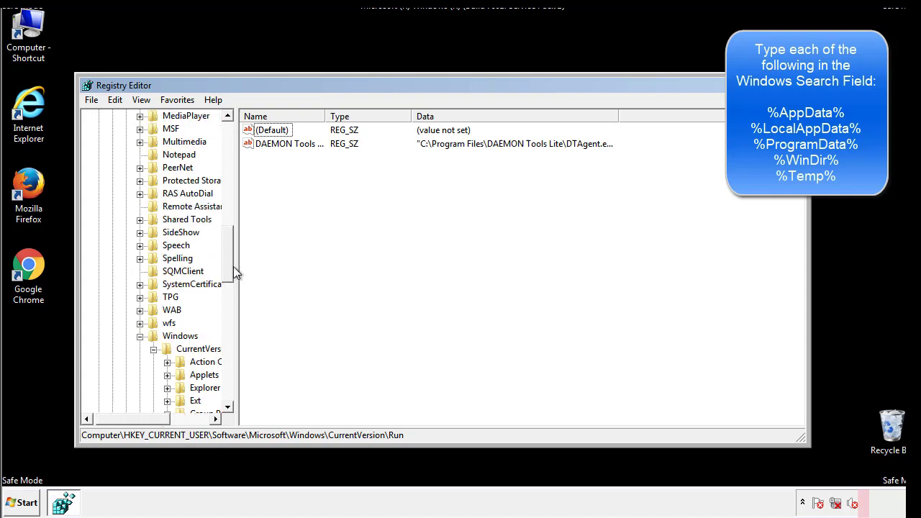
pyautogui.click(141, 336)
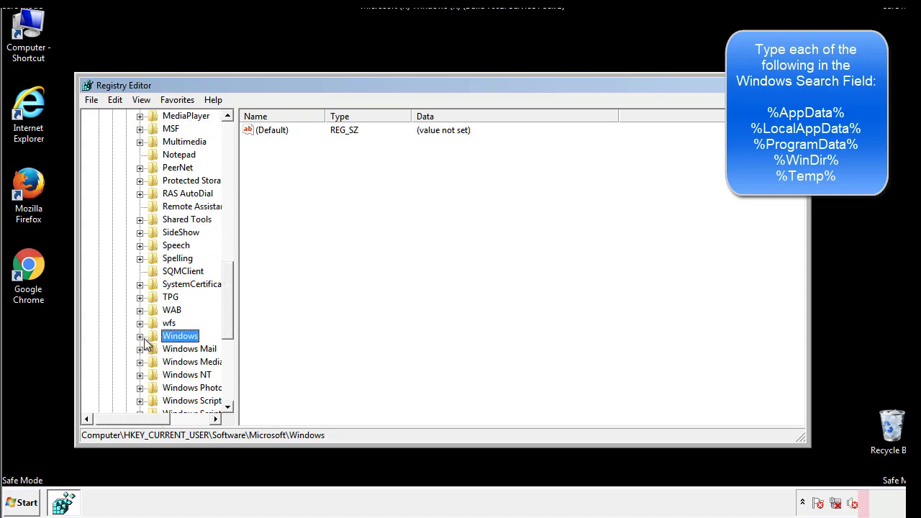
pyautogui.moveTo(231, 321); pyautogui.dragTo(231, 178)
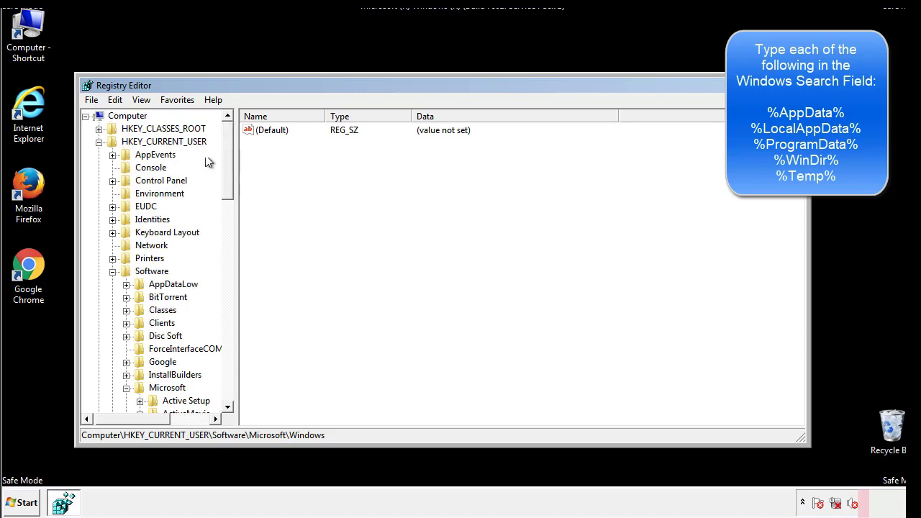
# Search the registry's keys, values and data for %temp%
pyautogui.click(115, 100)
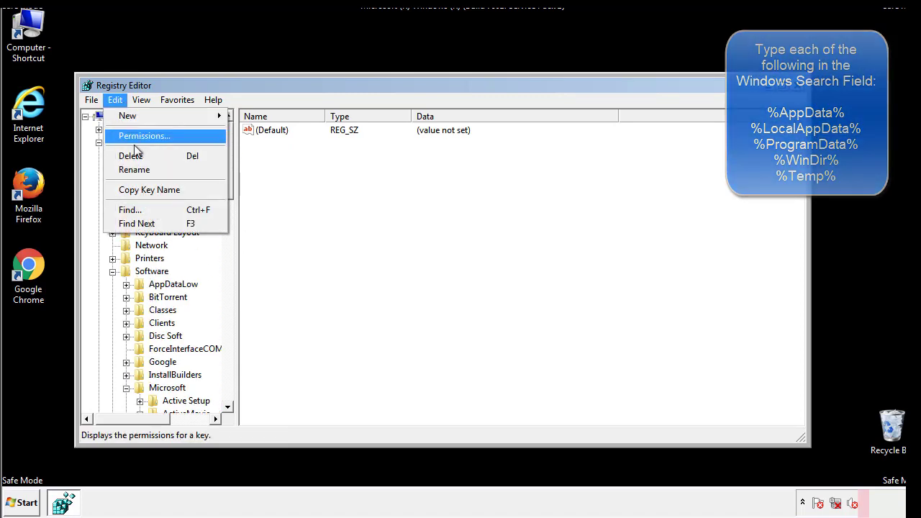
pyautogui.click(129, 210)
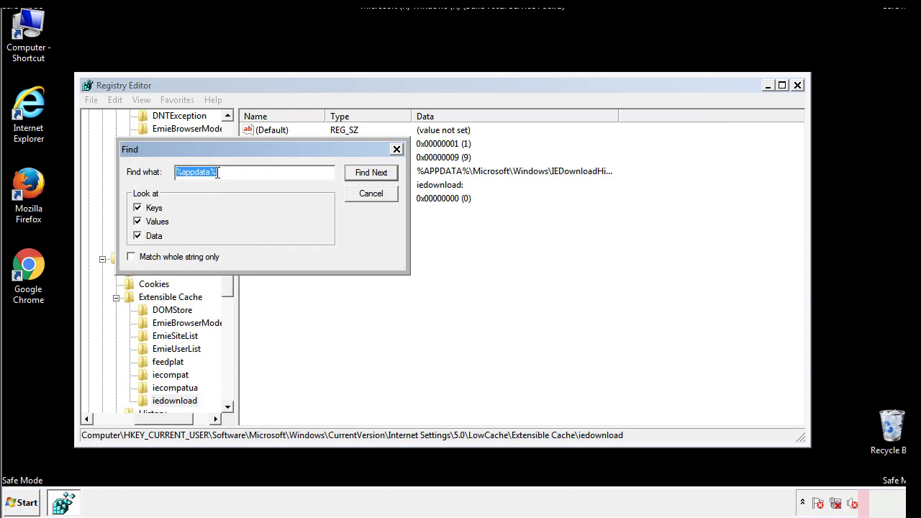
pyautogui.write('%temp%')
pyautogui.press('Return')
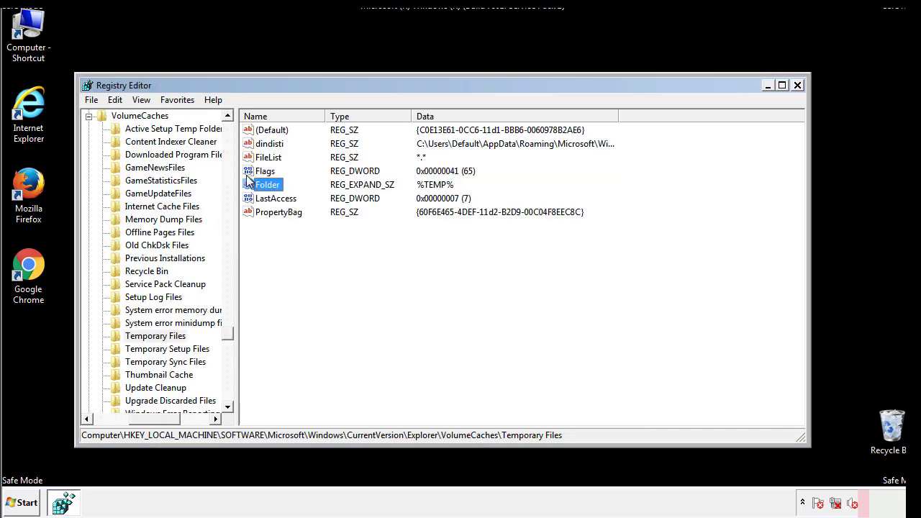
# Delete all values in the Temporary Files key under HKEY_LOCAL_MACHINE's VolumeCaches, then close the Registry Editor
pyautogui.click(378, 249)
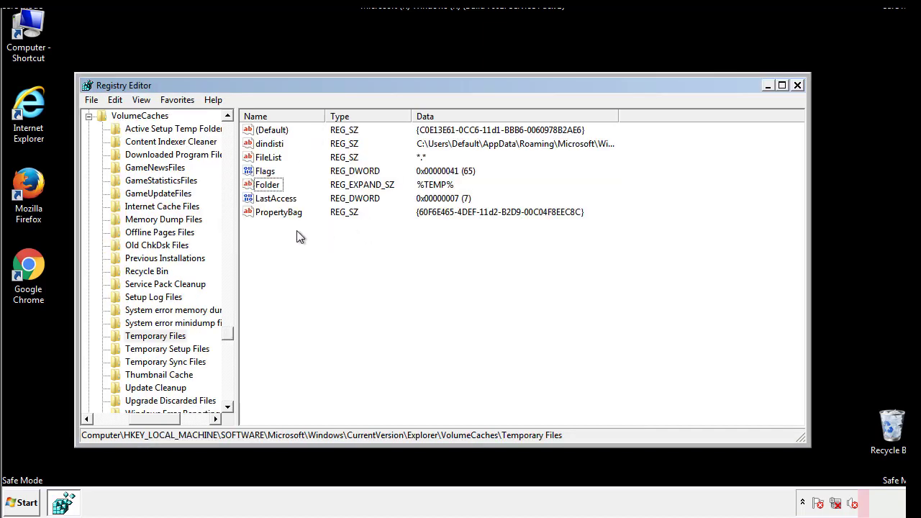
pyautogui.moveTo(296, 231); pyautogui.dragTo(260, 134)
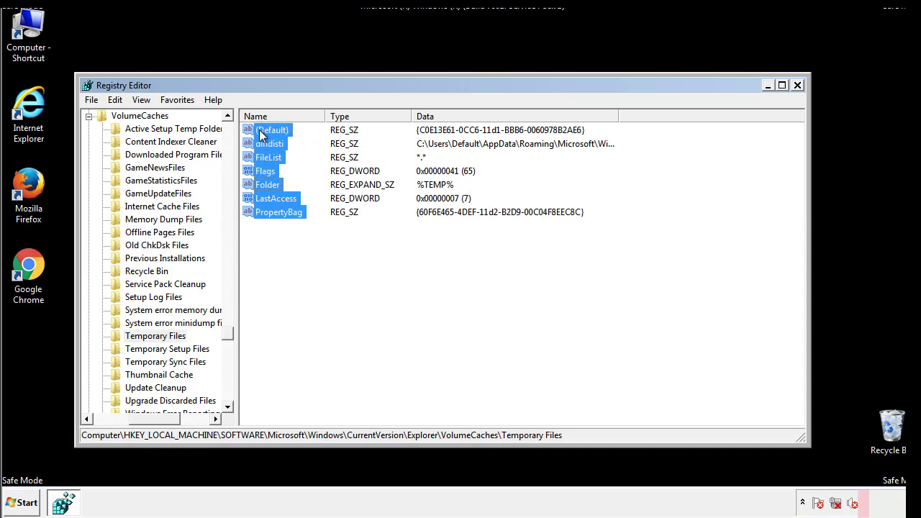
pyautogui.rightClick(260, 136)
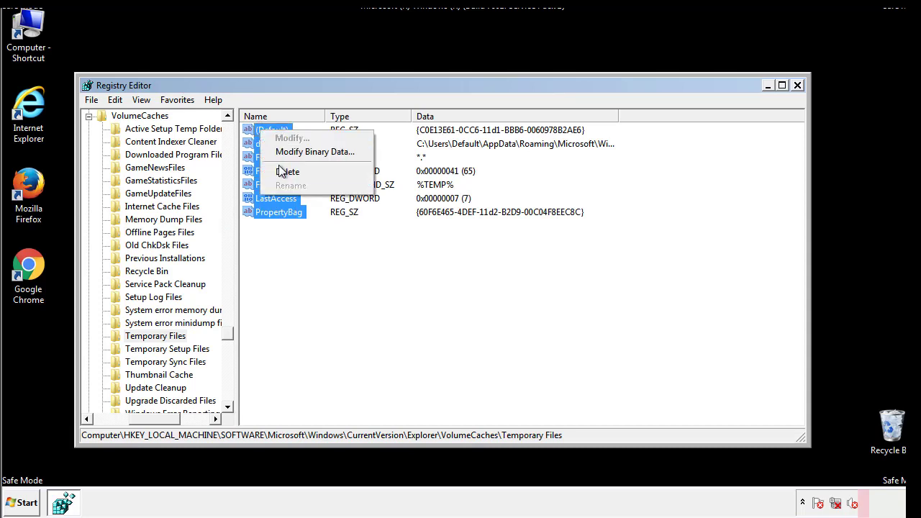
pyautogui.click(279, 172)
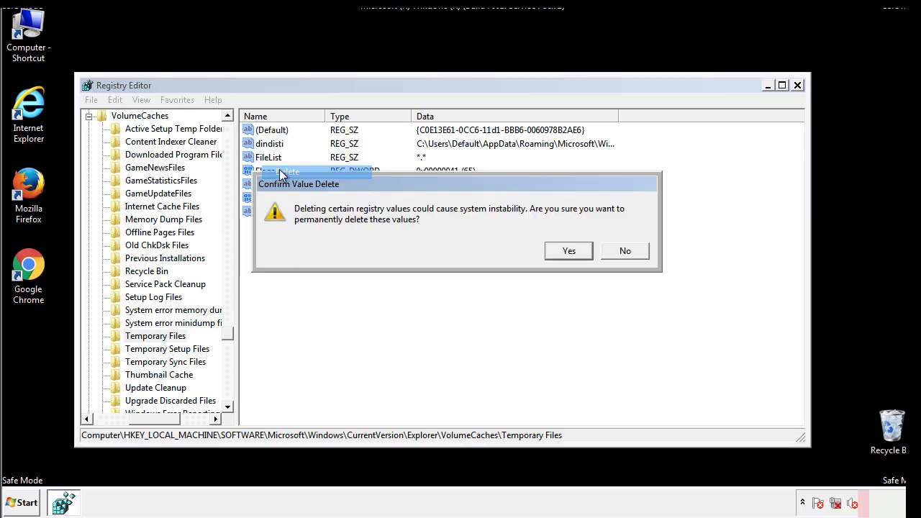
pyautogui.click(586, 251)
pyautogui.click(321, 177)
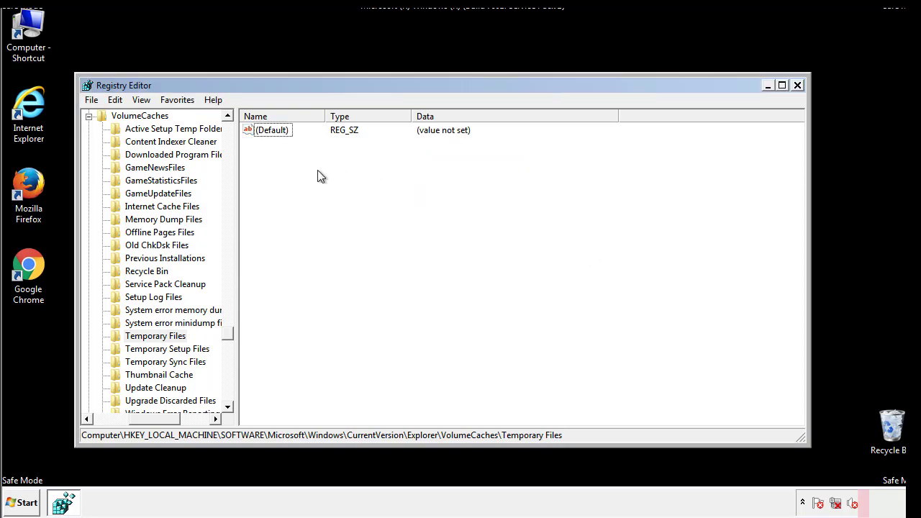
pyautogui.click(798, 85)
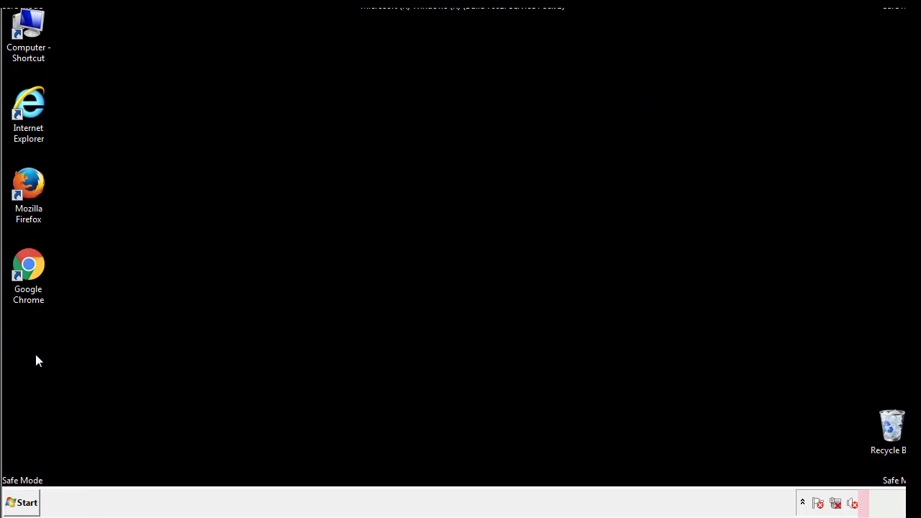
# Find msconfig through the Windows search and launch it to open System Configuration
pyautogui.click(19, 505)
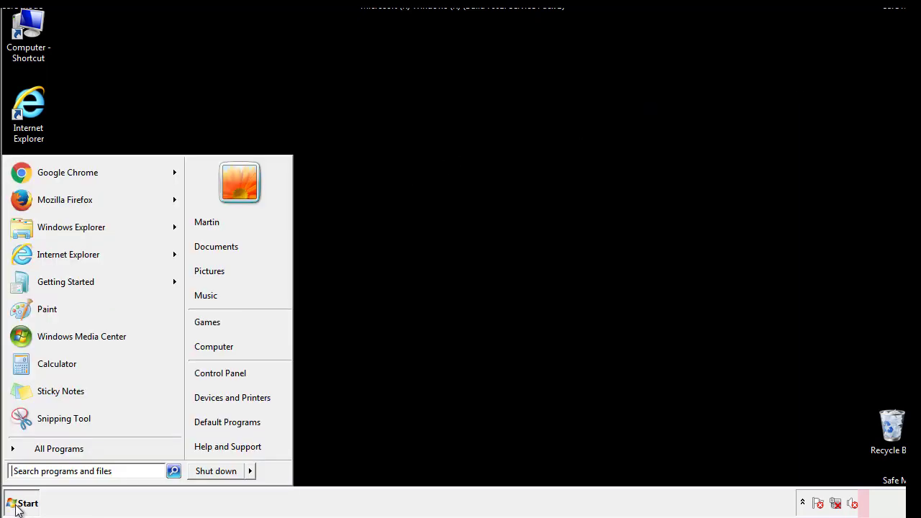
pyautogui.click(50, 471)
pyautogui.write('mscon')
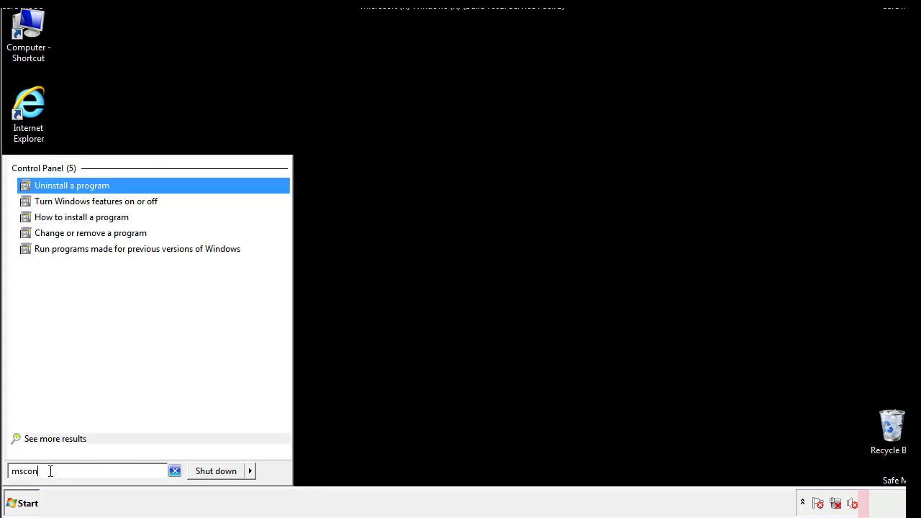
pyautogui.write('fig')
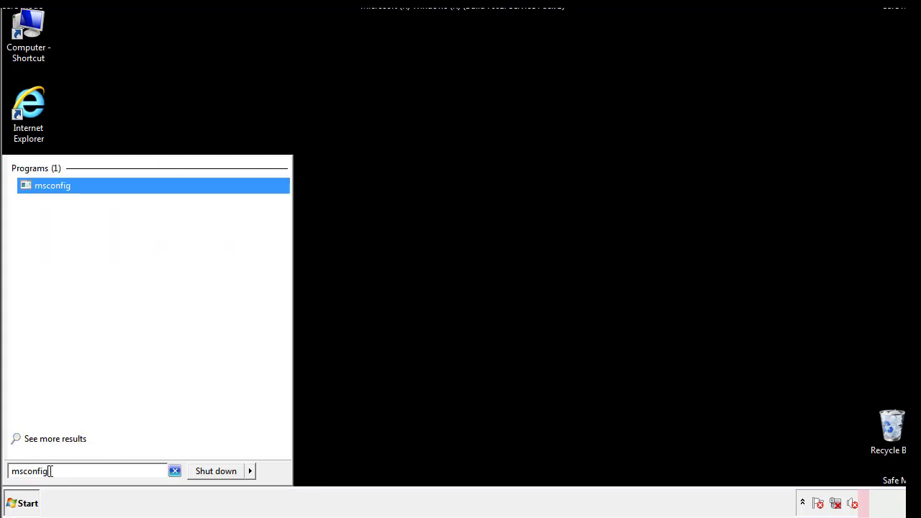
pyautogui.press('Return')
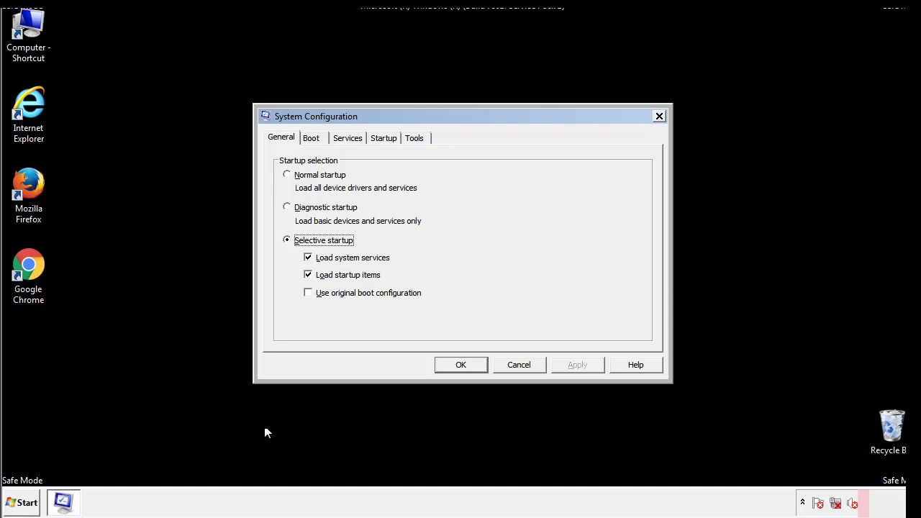
# Disable the Safe boot option for Windows 7, apply the change and restart the computer
pyautogui.click(311, 138)
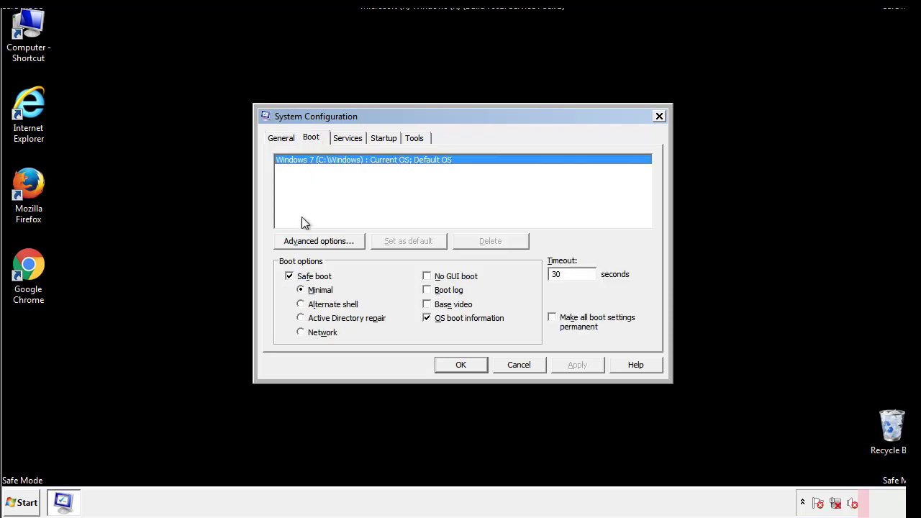
pyautogui.click(292, 278)
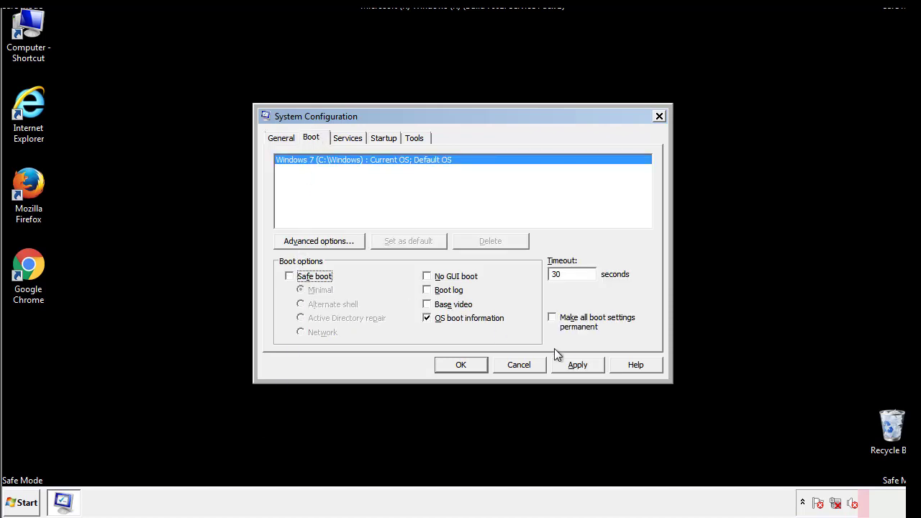
pyautogui.click(579, 364)
pyautogui.click(461, 365)
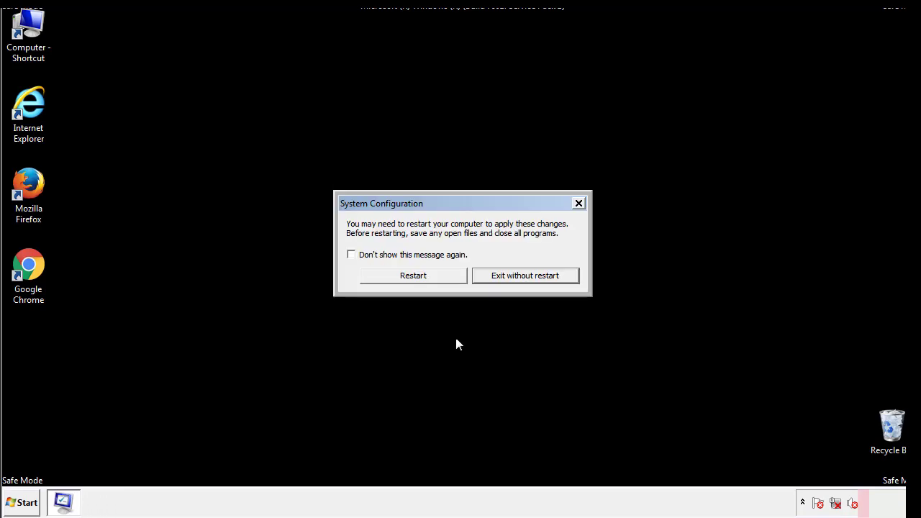
pyautogui.click(426, 280)
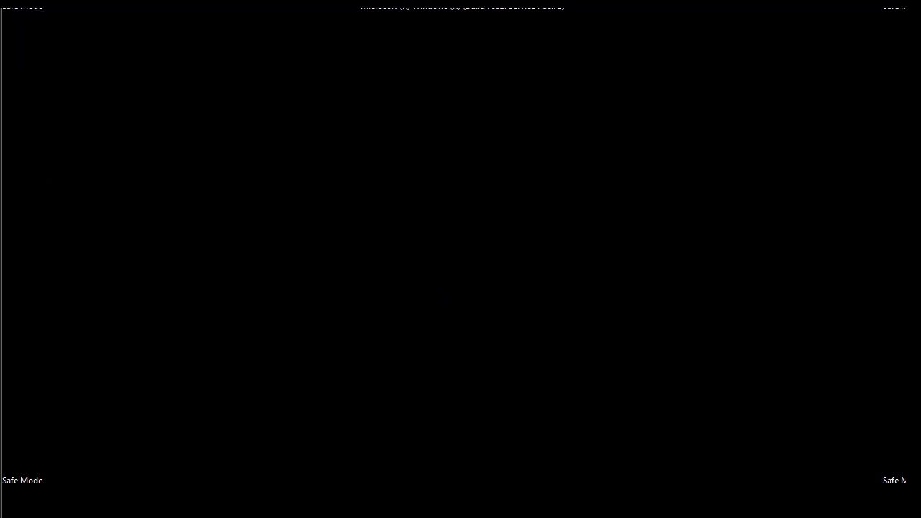